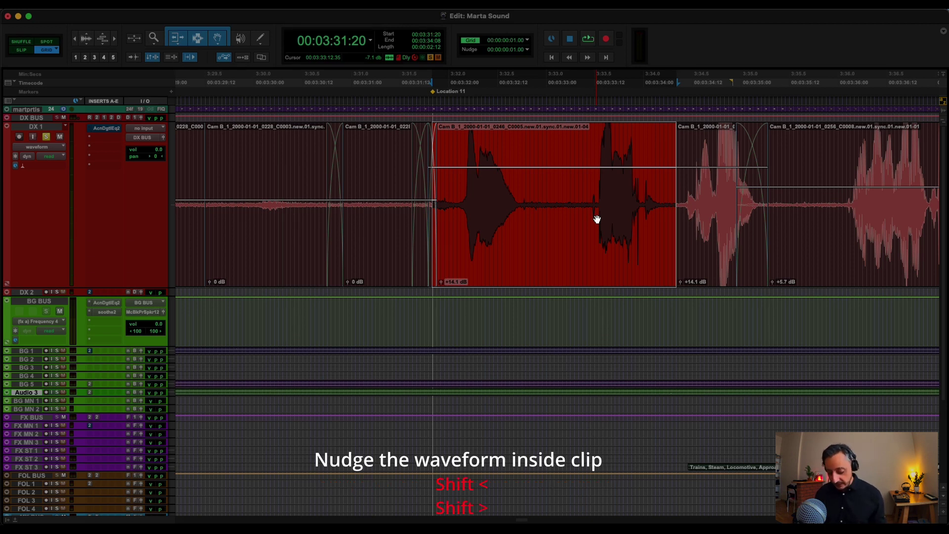
# - Slip the red DX 1 clip's audio back and forth by single frames, ending at its original alignment
pyautogui.hotkey('shift', '.')
pyautogui.hotkey('shift', ',')
pyautogui.hotkey('shift', '.')
pyautogui.hotkey('shift', ',')
pyautogui.hotkey('shift', '.')
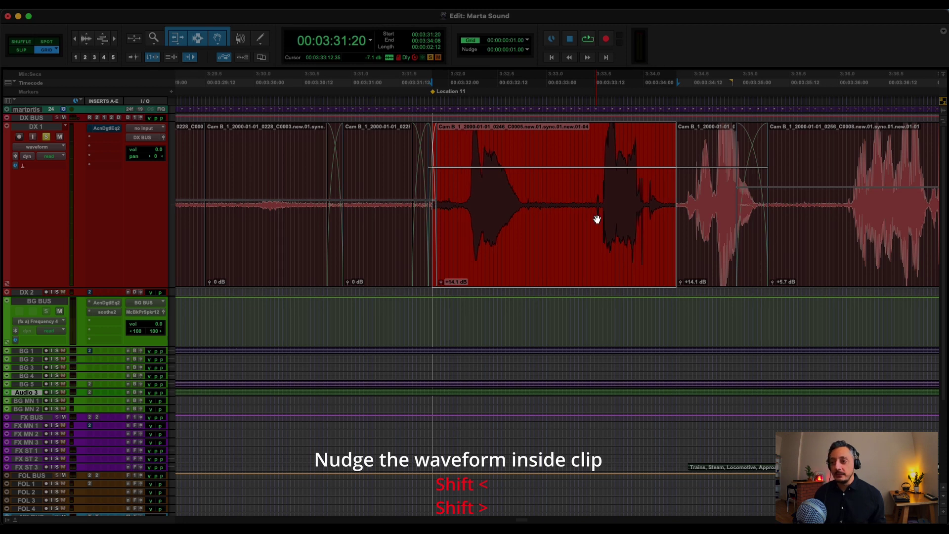
pyautogui.hotkey('shift', ',')
pyautogui.hotkey('shift', '.')
pyautogui.hotkey('shift', ',')
pyautogui.hotkey('shift', '.')
pyautogui.hotkey('shift', ',')
pyautogui.hotkey('shift', '.')
pyautogui.hotkey('shift', '.')
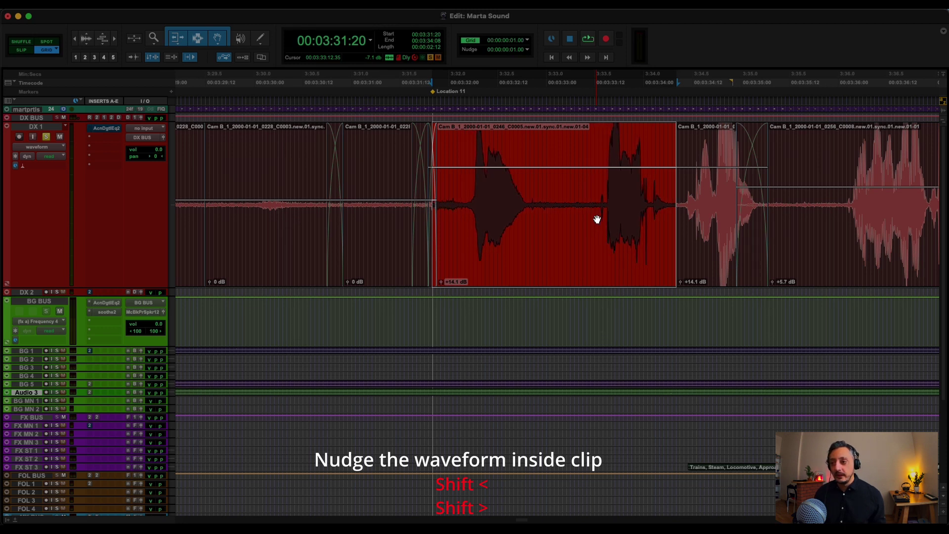
pyautogui.hotkey('shift', ',')
pyautogui.hotkey('shift', ',')
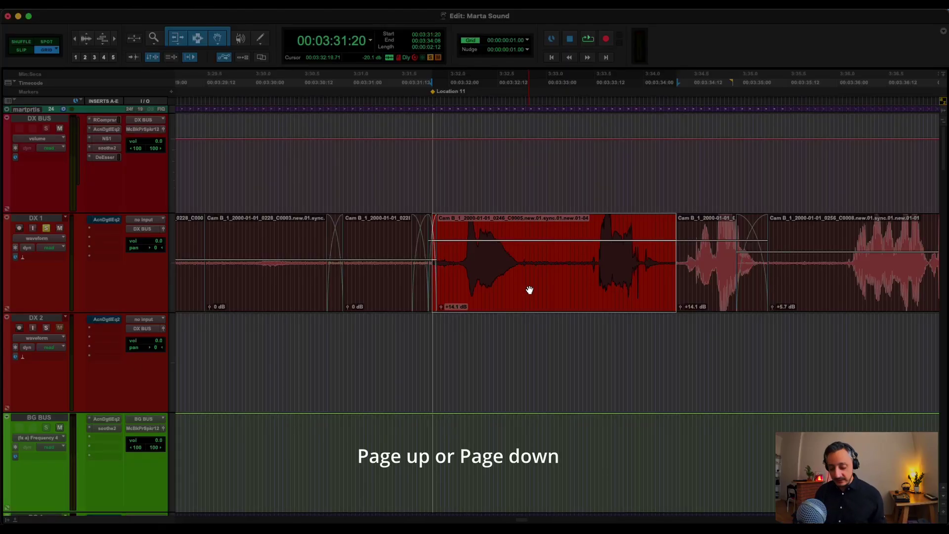
pyautogui.press('pagedown')
pyautogui.press('pagedown')
pyautogui.press('pagedown')
pyautogui.press('pagedown')
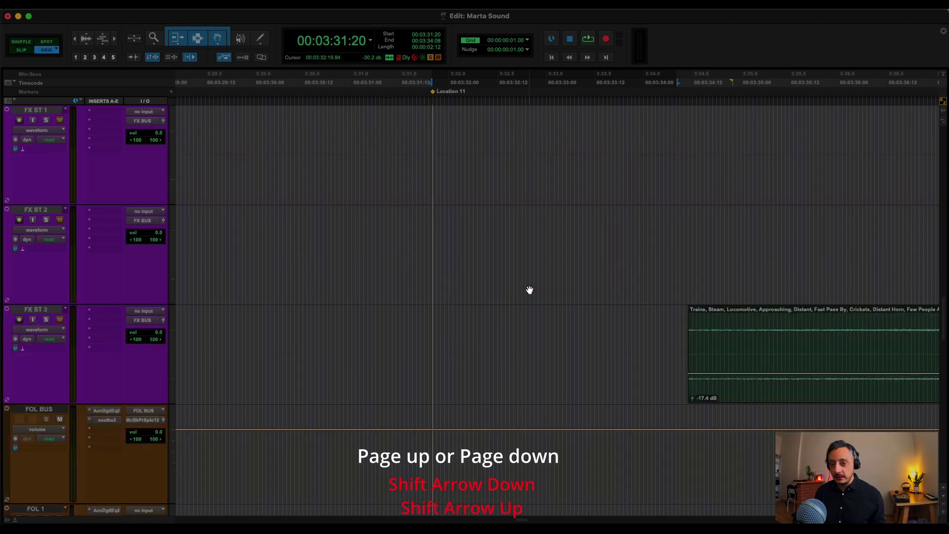
pyautogui.press('pagedown')
pyautogui.press('pagedown')
pyautogui.press('pagedown')
pyautogui.press('pagedown')
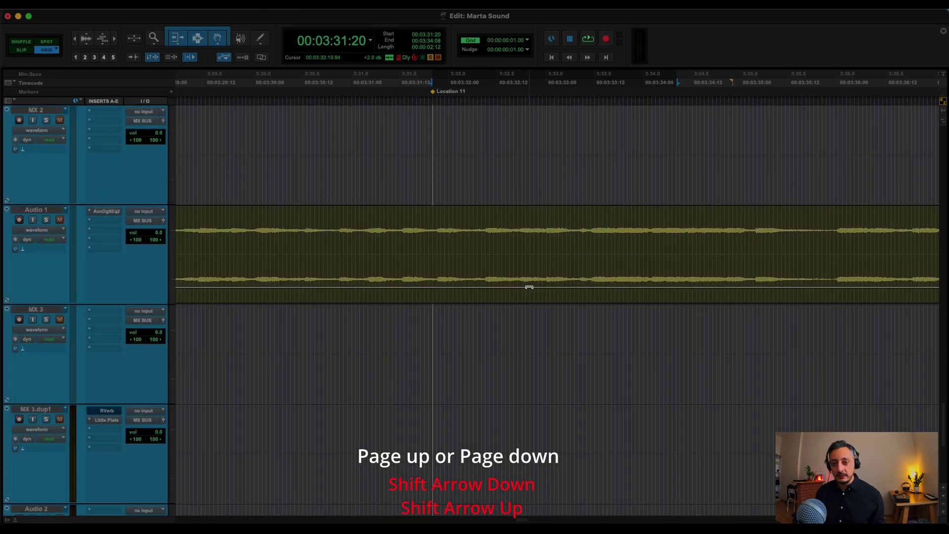
pyautogui.press('pageup')
pyautogui.press('pageup')
pyautogui.press('pageup')
pyautogui.press('pageup')
pyautogui.press('pageup')
pyautogui.press('pageup')
pyautogui.press('pageup')
pyautogui.press('pageup')
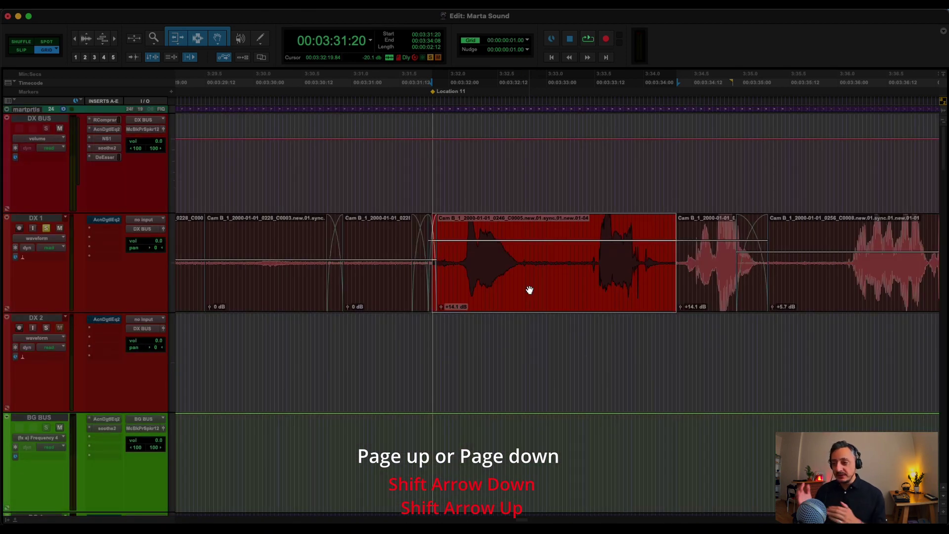
pyautogui.press('pagedown')
pyautogui.press('pagedown')
pyautogui.press('pagedown')
pyautogui.press('pagedown')
pyautogui.press('pagedown')
pyautogui.press('pagedown')
pyautogui.press('pagedown')
pyautogui.press('pagedown')
pyautogui.press('pagedown')
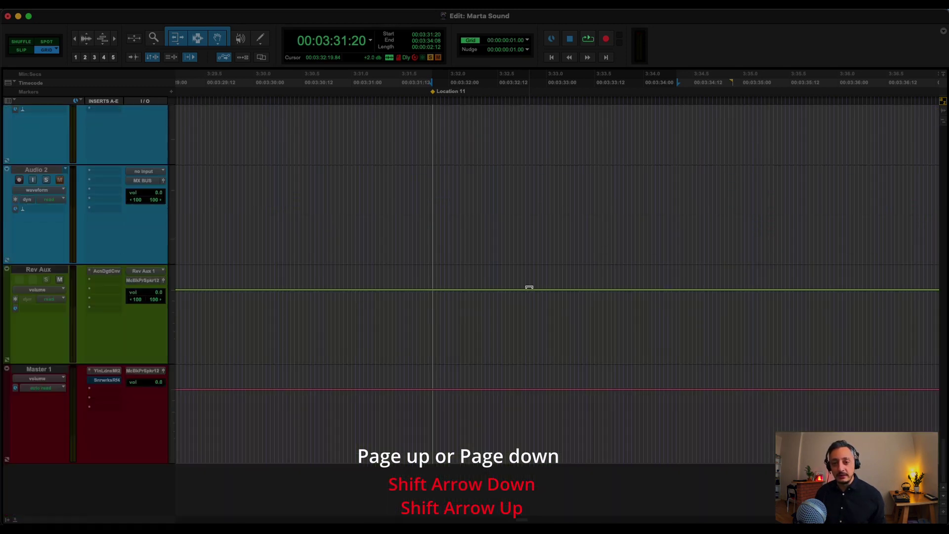
pyautogui.press('pageup')
pyautogui.press('pageup')
pyautogui.press('pageup')
pyautogui.press('pageup')
pyautogui.press('pageup')
pyautogui.press('pageup')
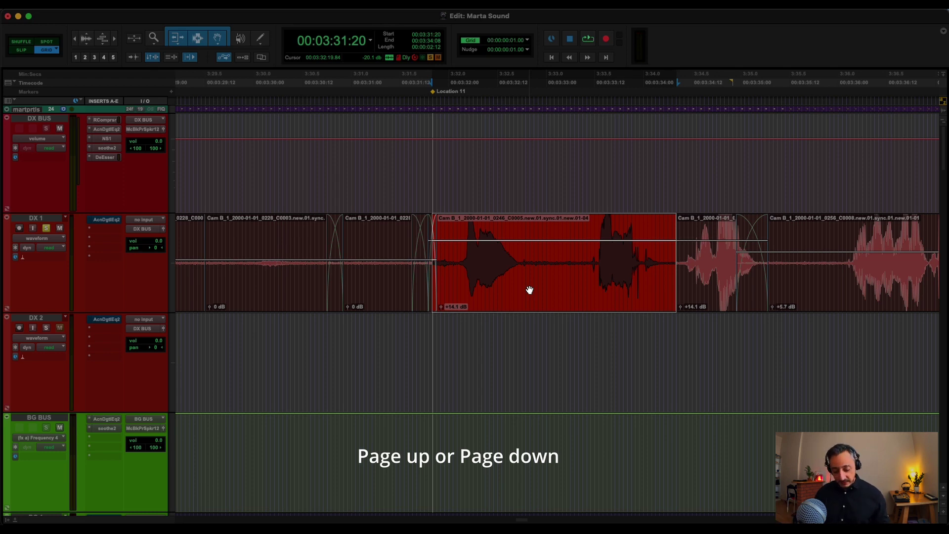
pyautogui.press('pagedown')
pyautogui.press('pagedown')
pyautogui.press('pagedown')
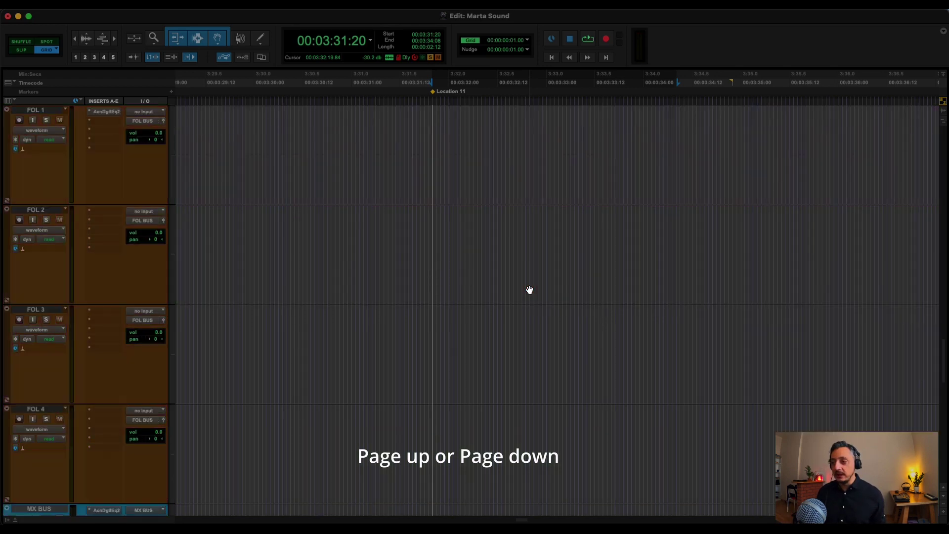
pyautogui.press('pageup')
pyautogui.press('pageup')
pyautogui.press('pageup')
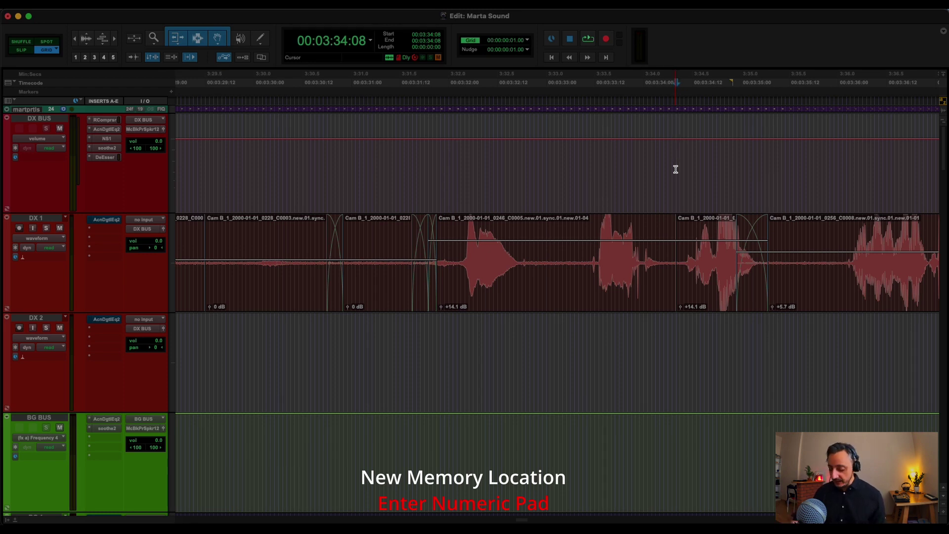
# - Bring up the New Memory Location window for a Location 11 marker at the edit point
pyautogui.press('Return')
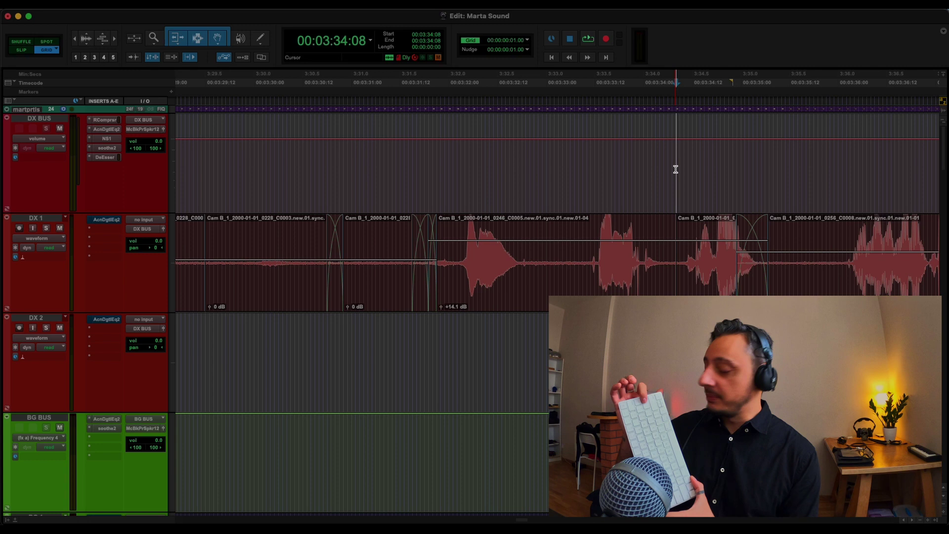
pyautogui.press('Return')
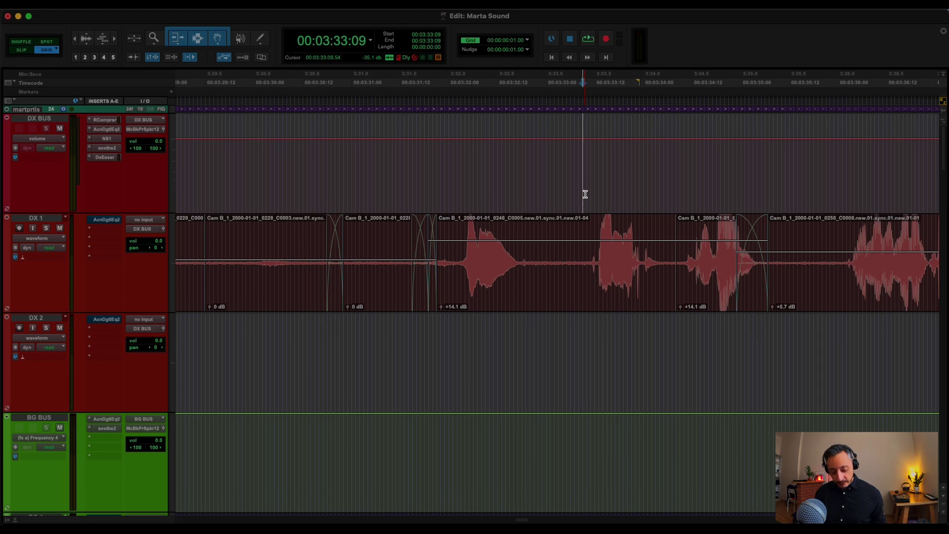
pyautogui.hotkey('shift', 'c')
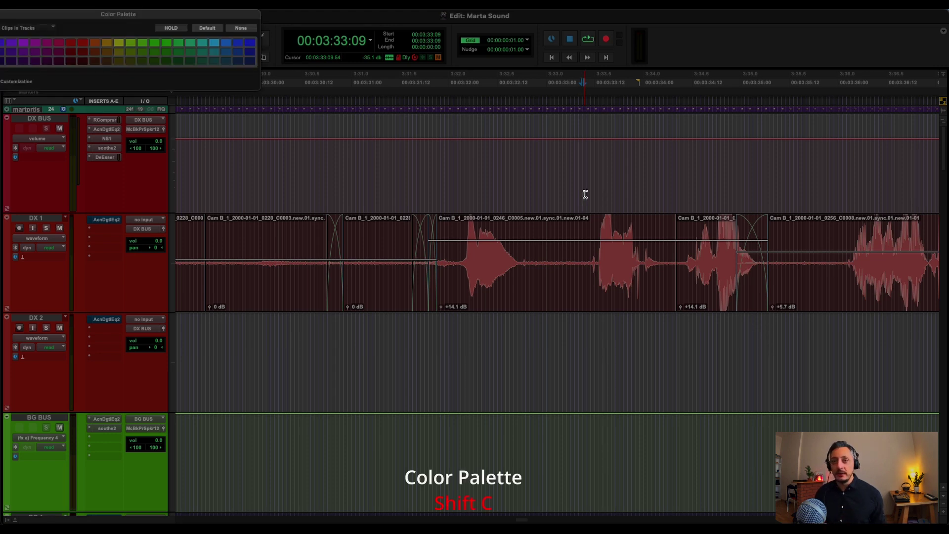
pyautogui.moveTo(241, 14); pyautogui.dragTo(341, 27)
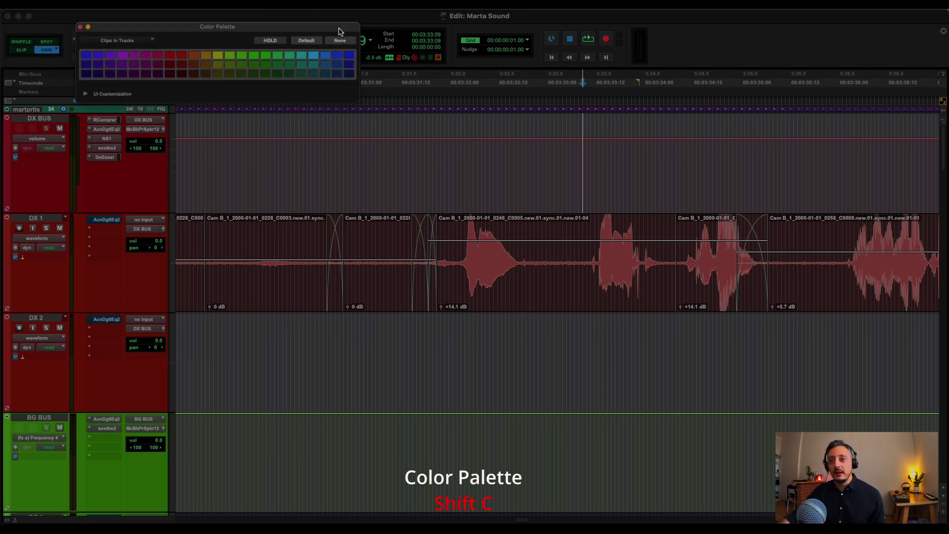
pyautogui.click(81, 27)
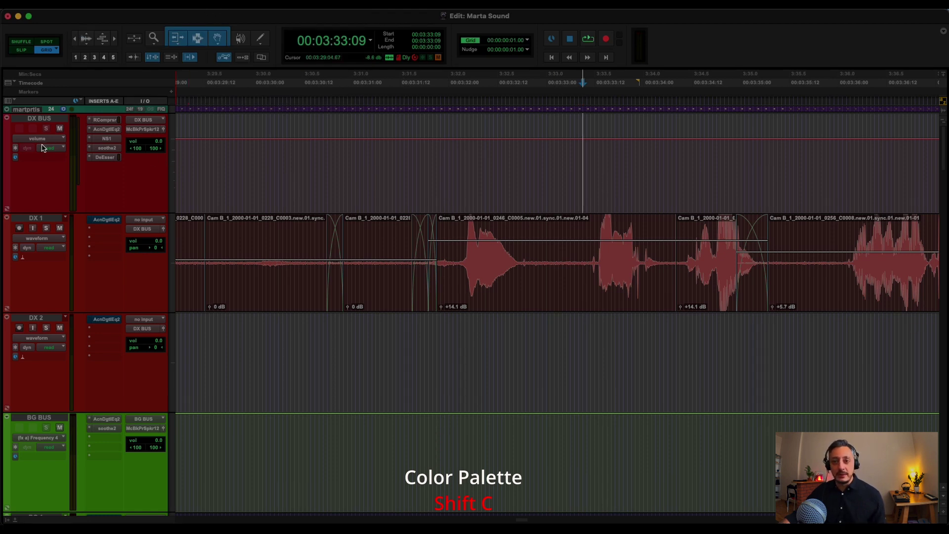
pyautogui.click(12, 149)
pyautogui.hotkey('shift', 'c')
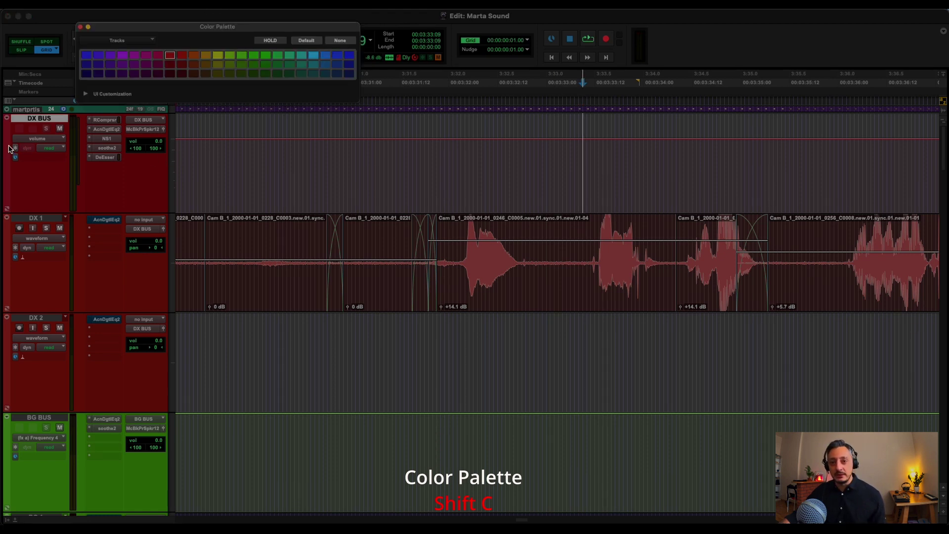
pyautogui.click(82, 27)
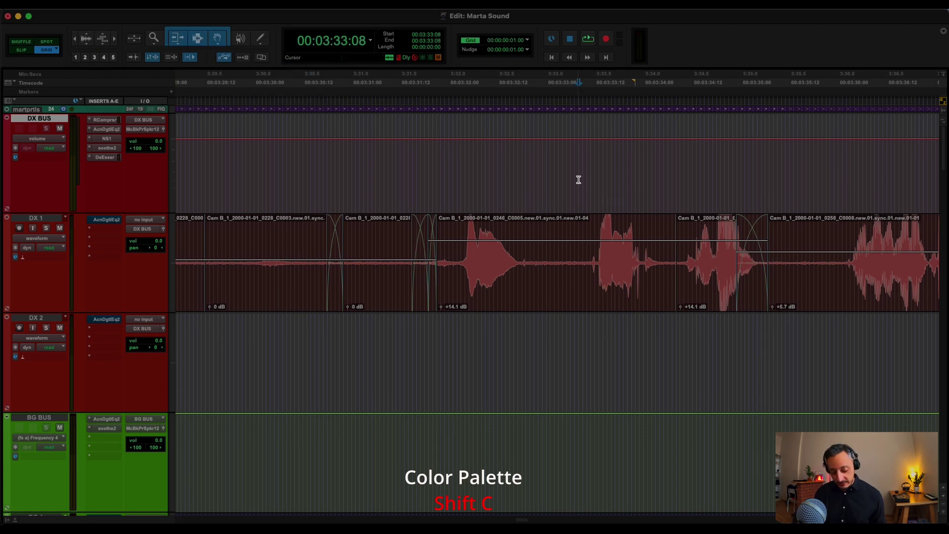
pyautogui.hotkey('shift', 'c')
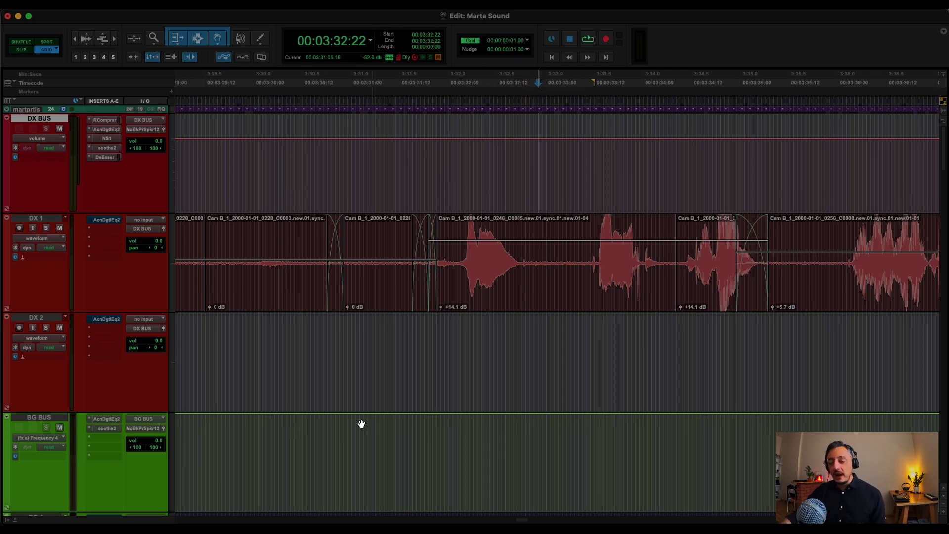
# - Launch Acoustica Premium Edition, shift its window right and back, and return Pro Tools to the front
pyautogui.click(279, 526)
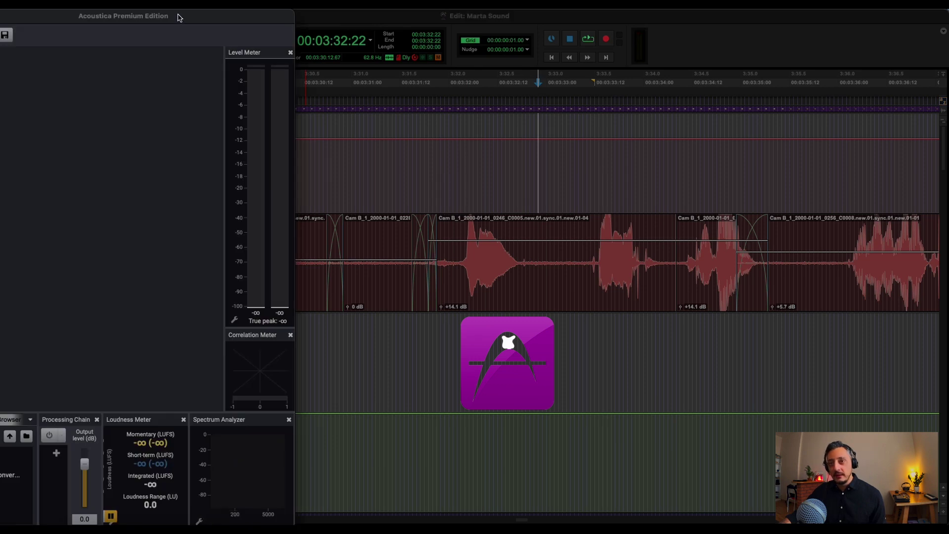
pyautogui.moveTo(176, 17); pyautogui.dragTo(306, 20)
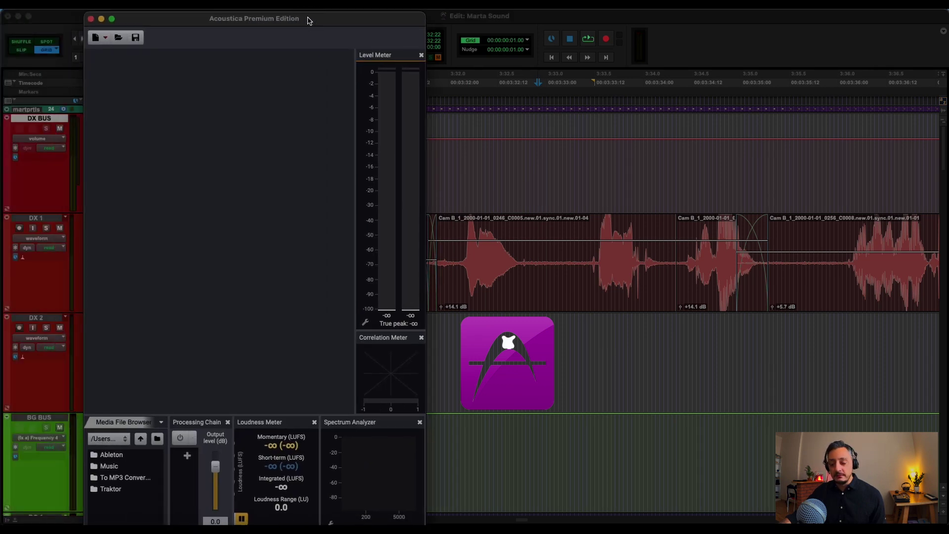
pyautogui.moveTo(311, 21); pyautogui.dragTo(181, 16)
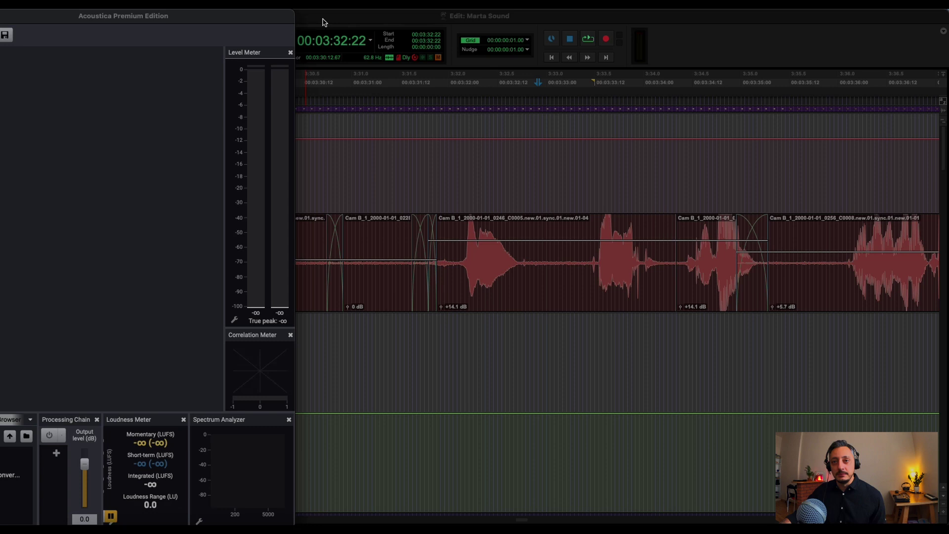
pyautogui.click(338, 20)
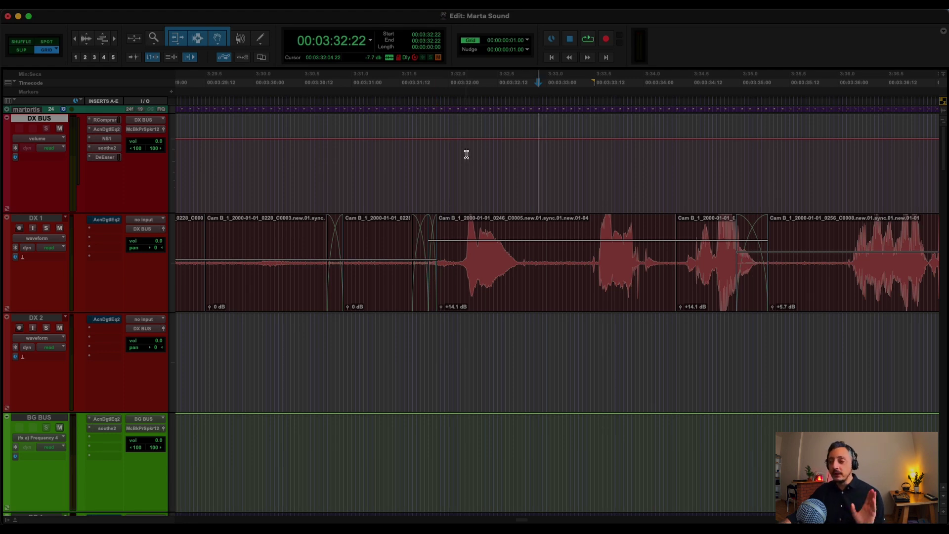
pyautogui.click(471, 183)
pyautogui.click(501, 291)
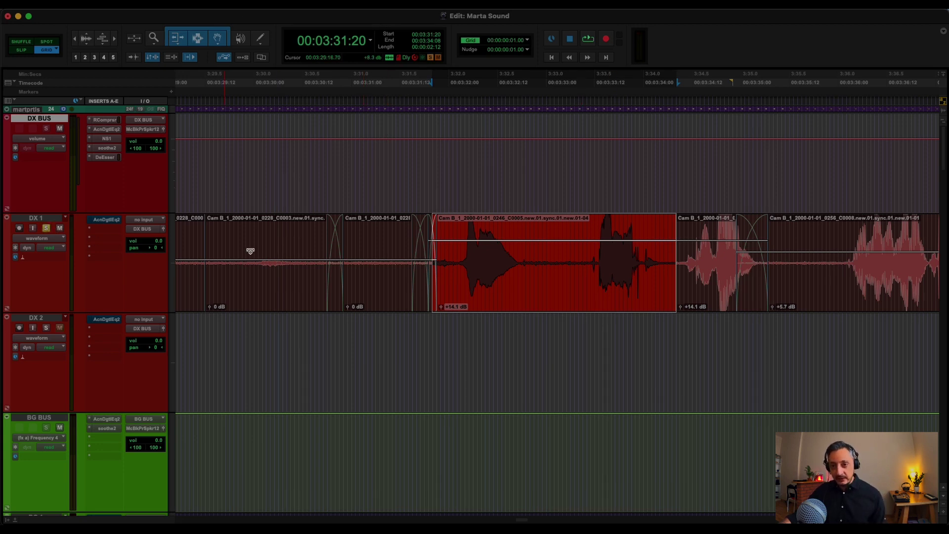
pyautogui.press('space')
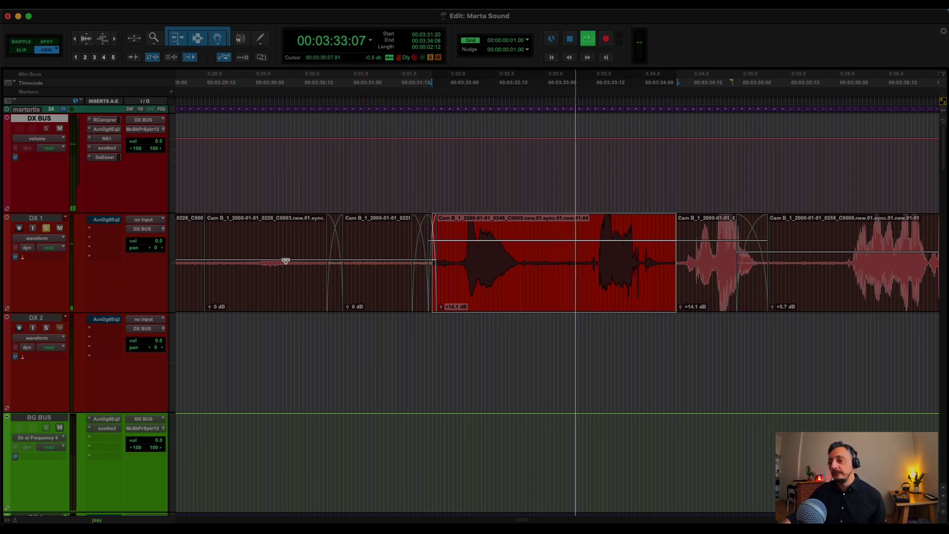
pyautogui.press('Left')
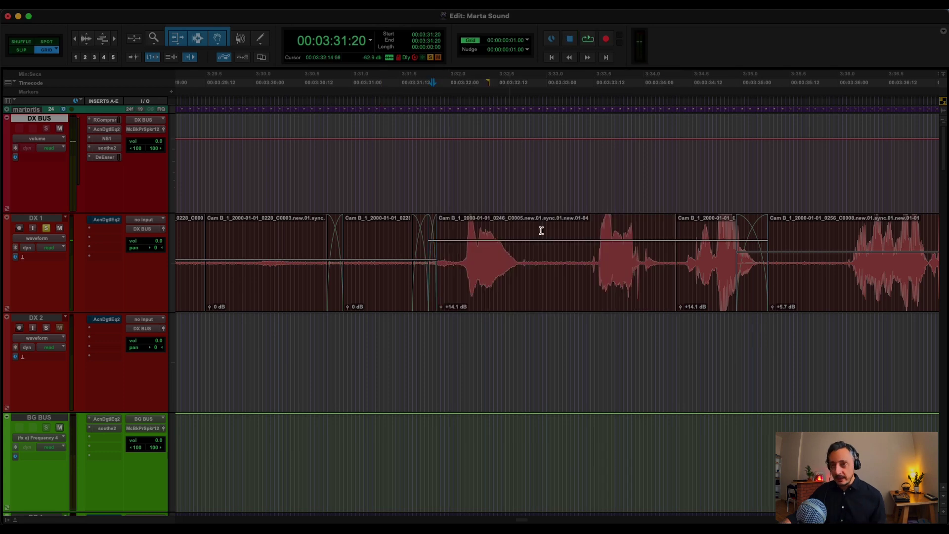
pyautogui.click(593, 293)
pyautogui.click(223, 5)
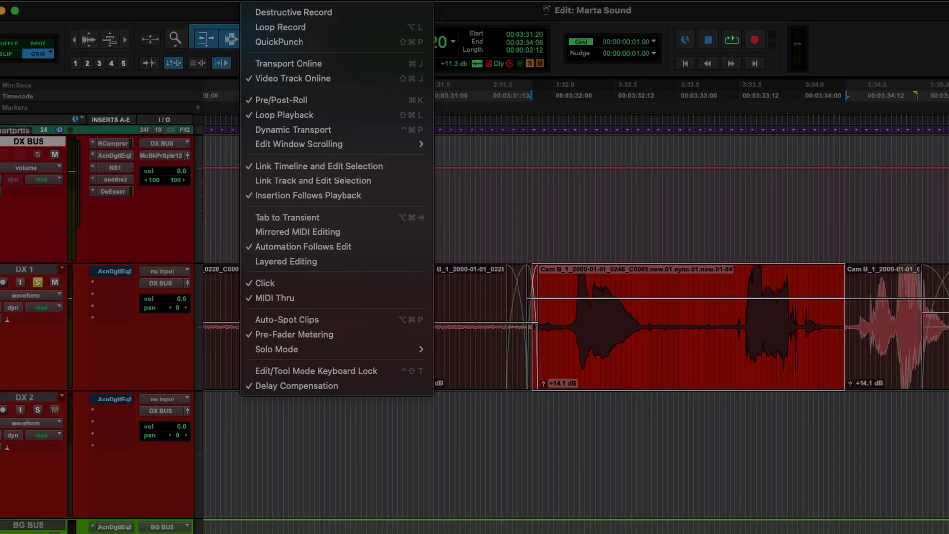
pyautogui.moveTo(212, 0)
pyautogui.moveTo(243, 209)
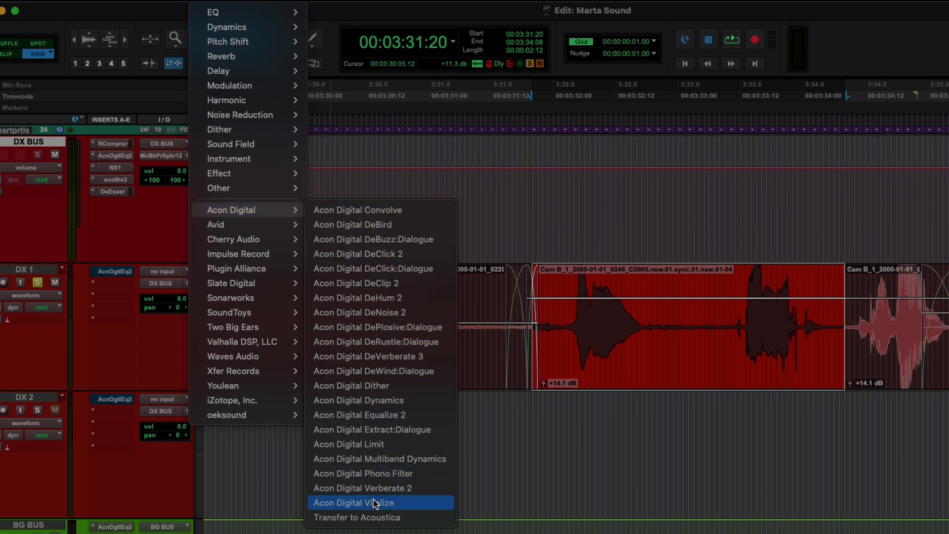
pyautogui.click(378, 430)
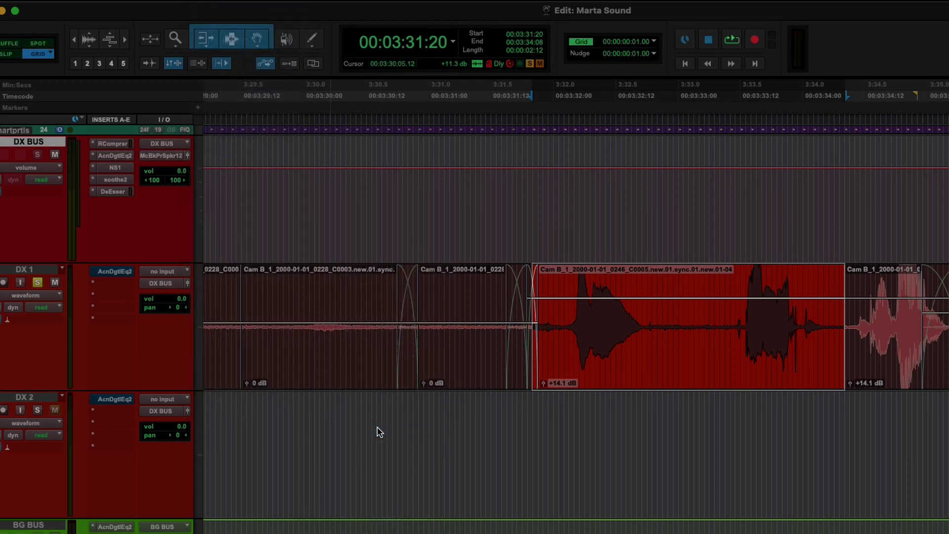
pyautogui.moveTo(552, 336); pyautogui.dragTo(525, 312)
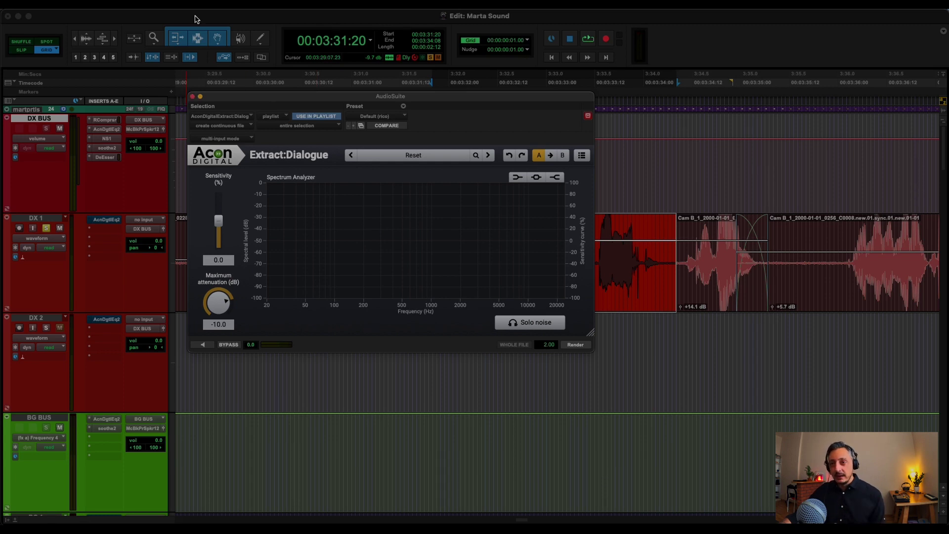
pyautogui.click(221, 116)
pyautogui.click(192, 96)
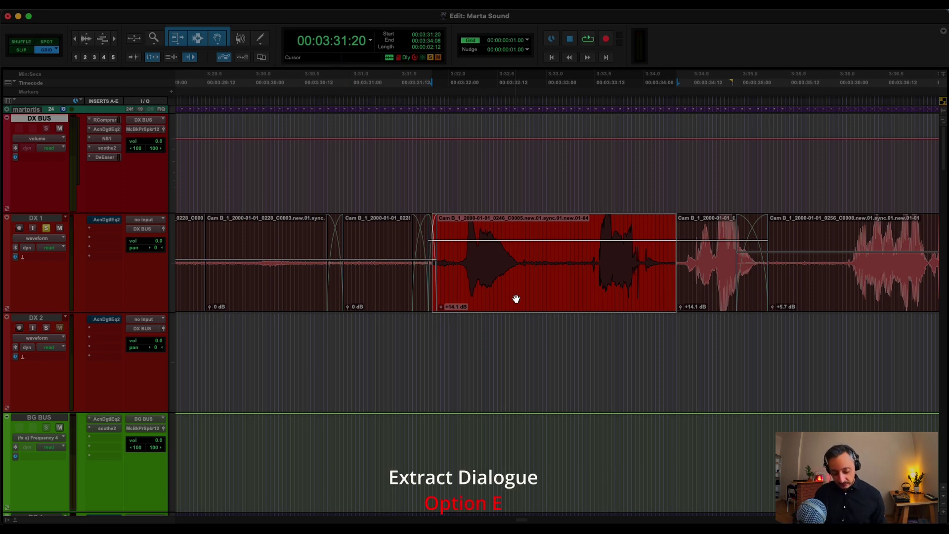
pyautogui.hotkey('alt', 'e')
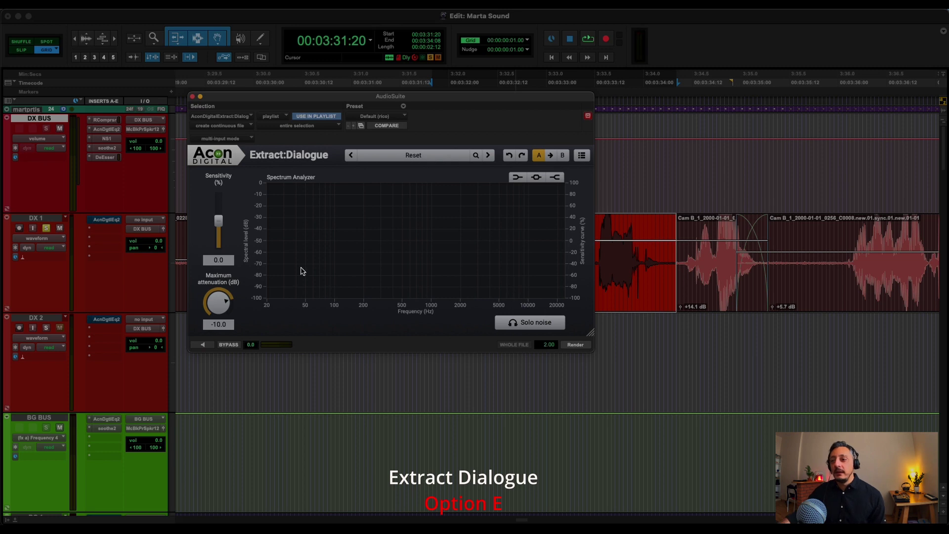
pyautogui.moveTo(243, 99); pyautogui.dragTo(187, 87)
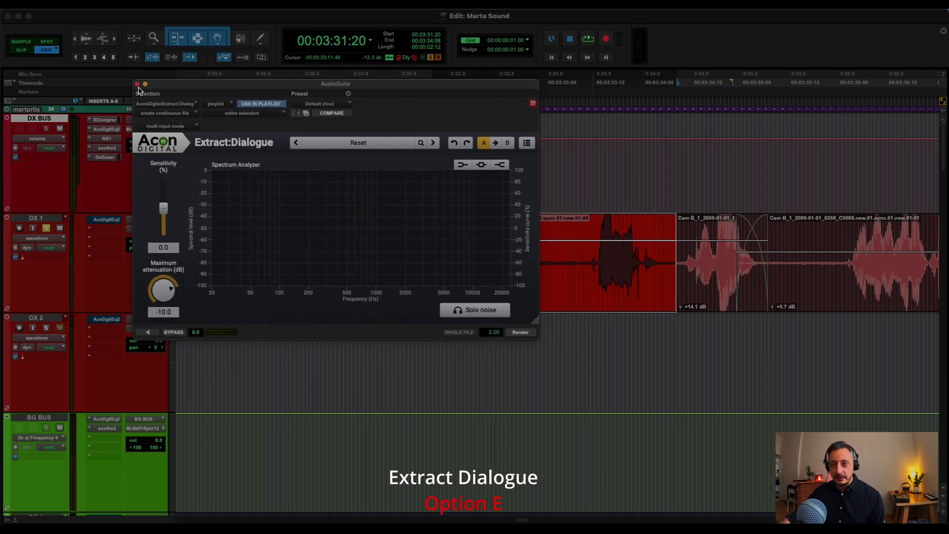
pyautogui.click(138, 84)
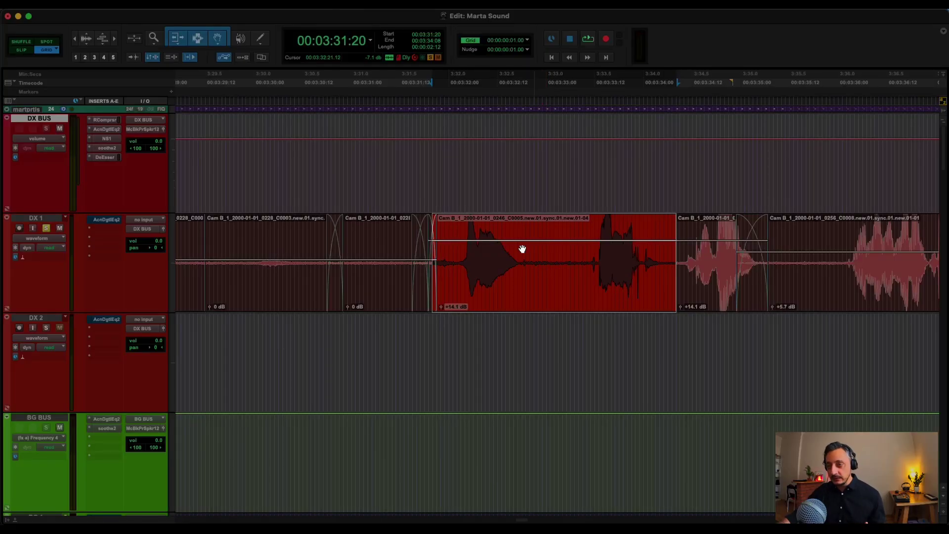
pyautogui.click(218, 5)
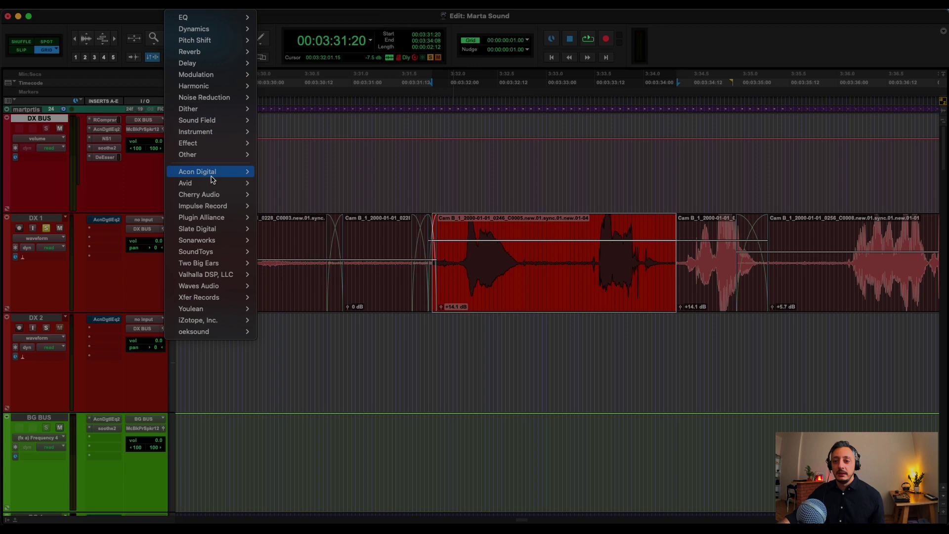
pyautogui.moveTo(216, 177)
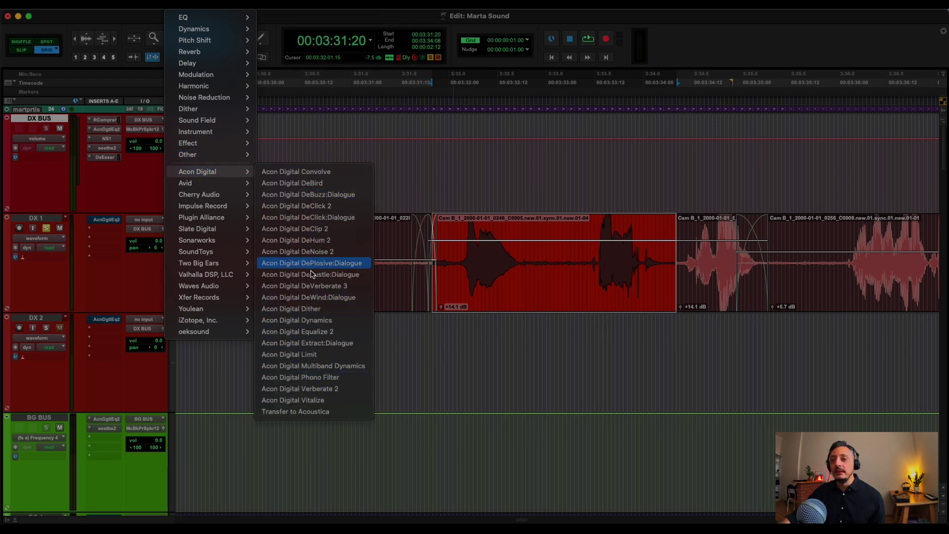
pyautogui.click(562, 279)
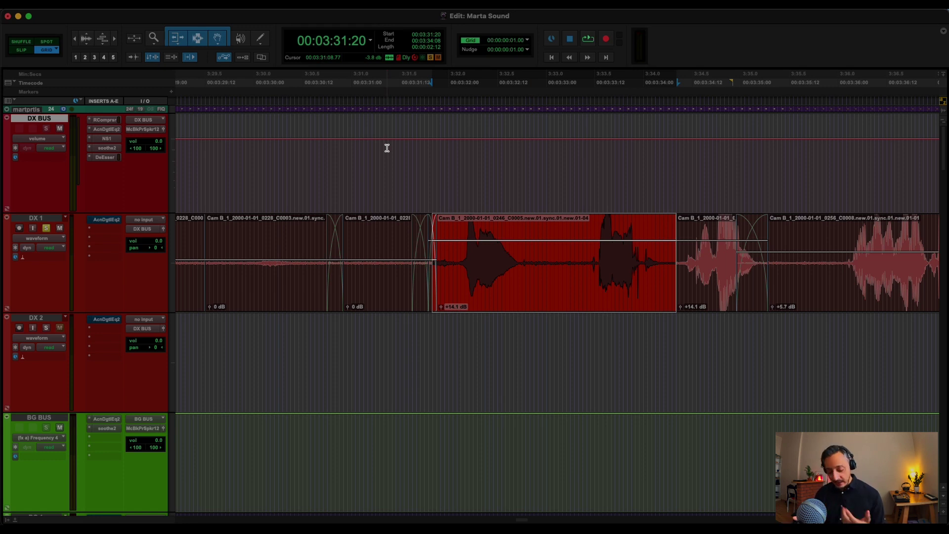
pyautogui.hotkey('alt', 'r')
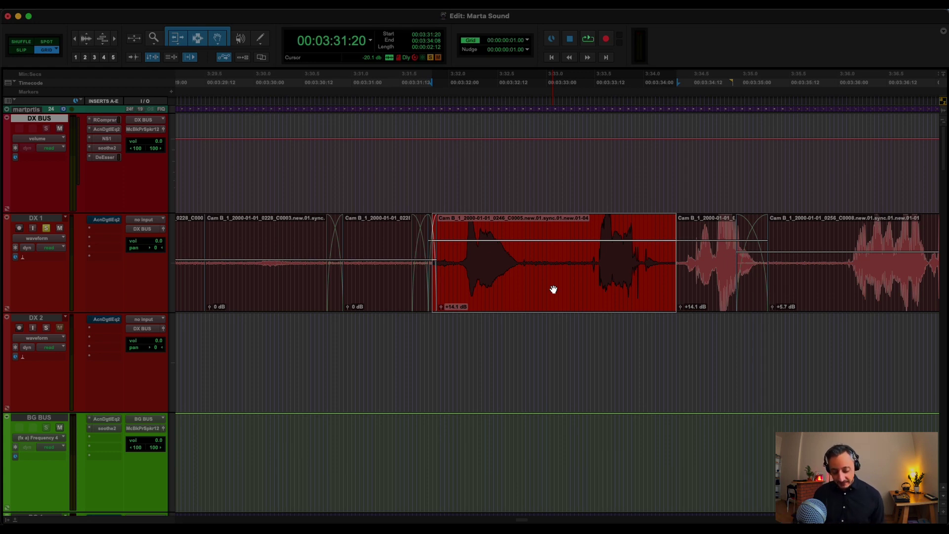
pyautogui.hotkey('alt', 'w')
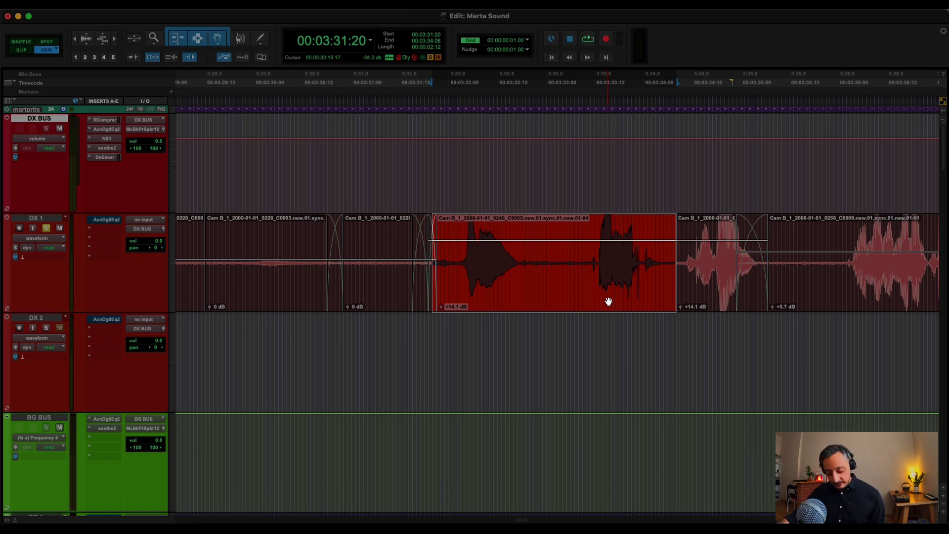
# - Send the zoomed-in DX 1 dialogue clip to Acoustica via AudioSuite > Acon Digital > Transfer to Acoustica
pyautogui.press('super+bracketright')
pyautogui.hscroll(8, 589, 290)
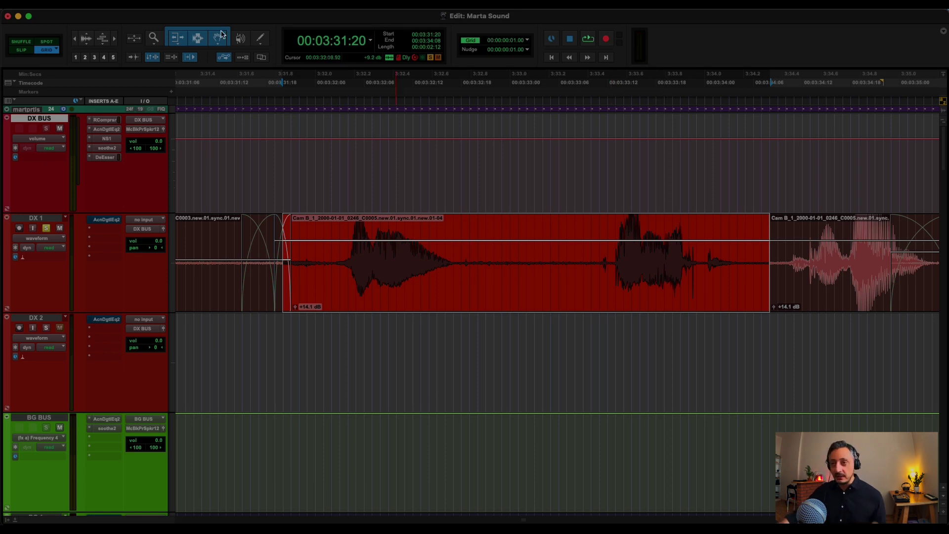
pyautogui.click(183, 5)
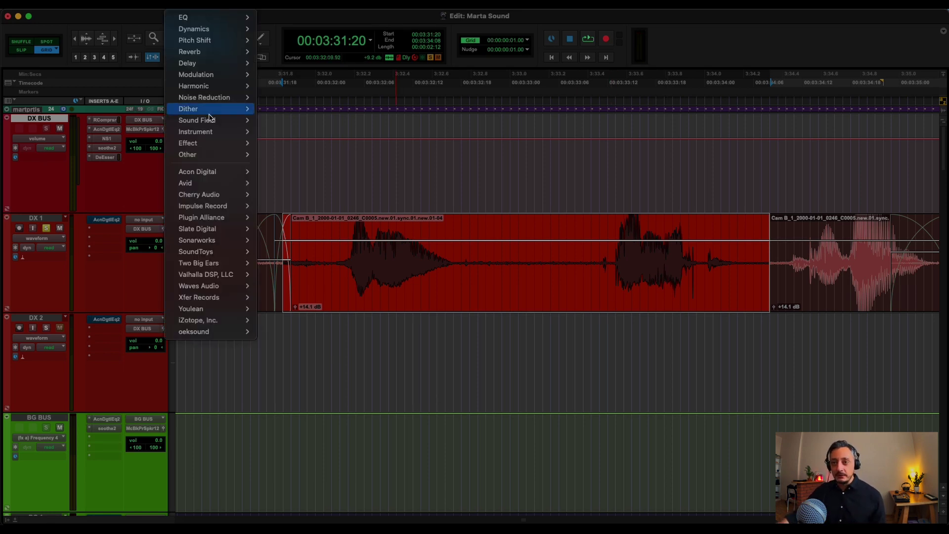
pyautogui.moveTo(230, 177)
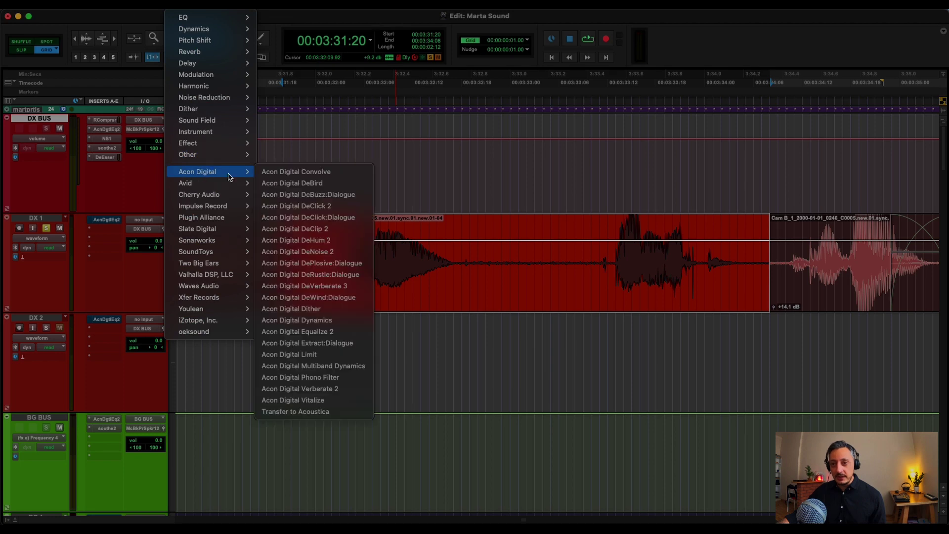
pyautogui.click(289, 412)
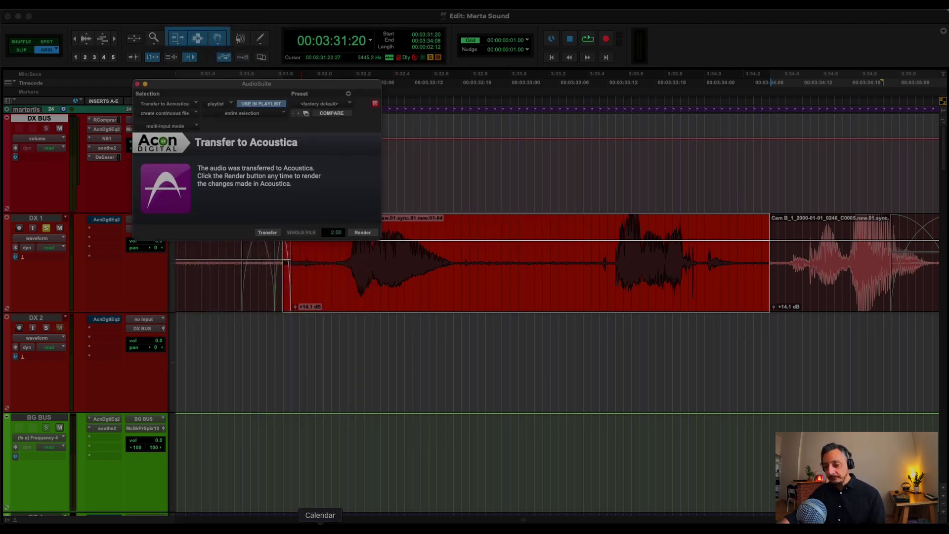
pyautogui.click(240, 523)
# - Apply Rotate Phase to the clip audio in Acoustica and render it back into Pro Tools
pyautogui.moveTo(158, 19); pyautogui.dragTo(351, 19)
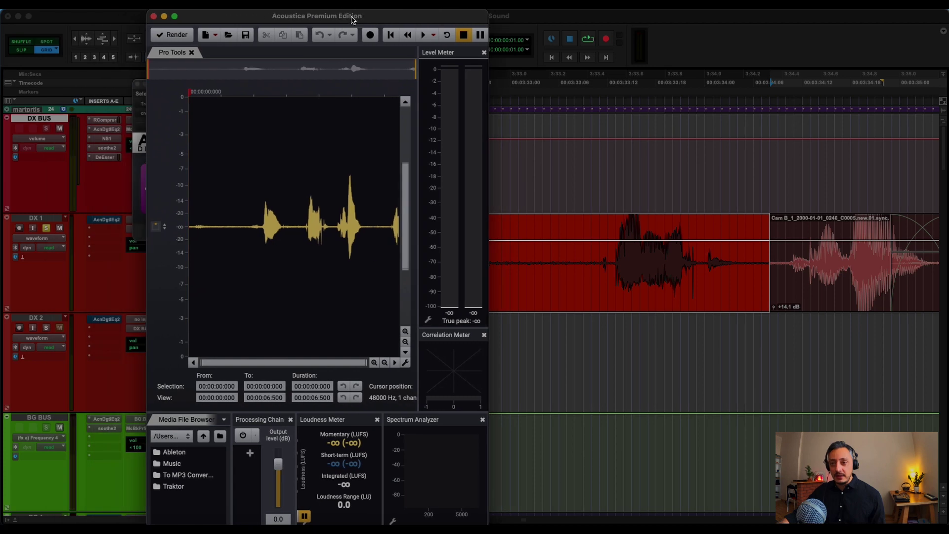
pyautogui.moveTo(484, 120); pyautogui.dragTo(639, 120)
pyautogui.click(151, 4)
pyautogui.moveTo(185, 4)
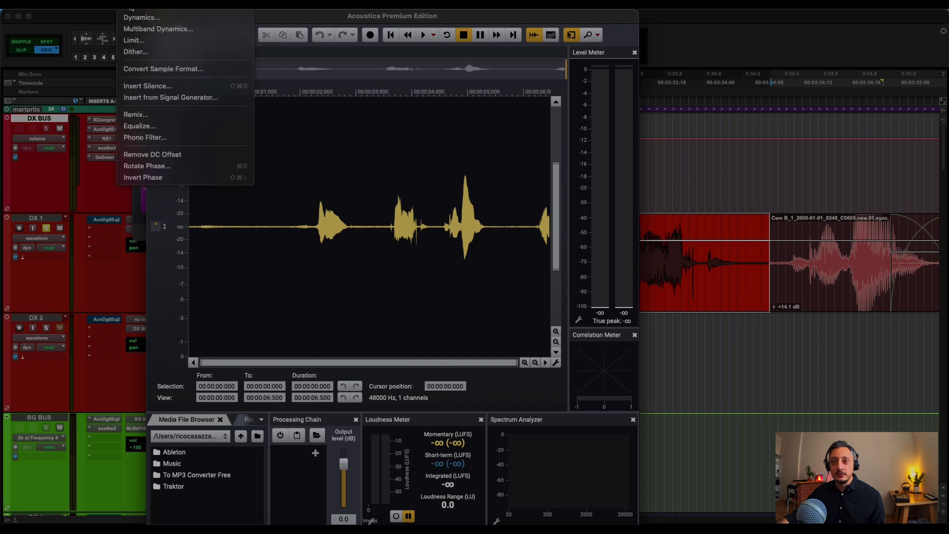
pyautogui.click(148, 166)
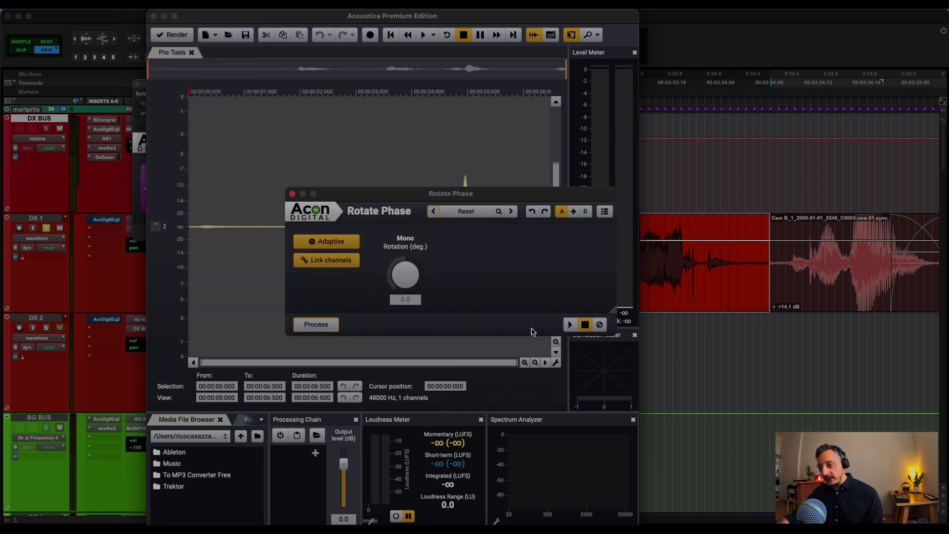
pyautogui.click(316, 324)
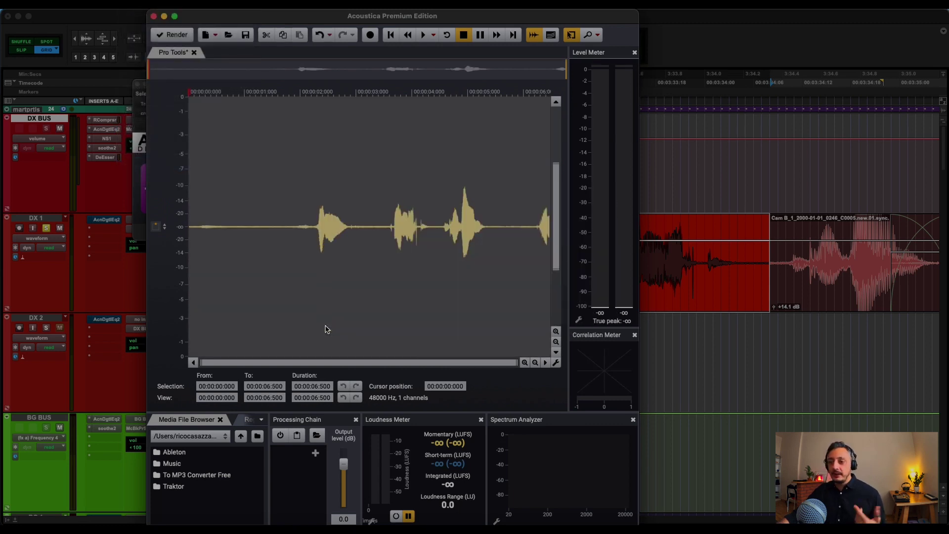
pyautogui.click(174, 36)
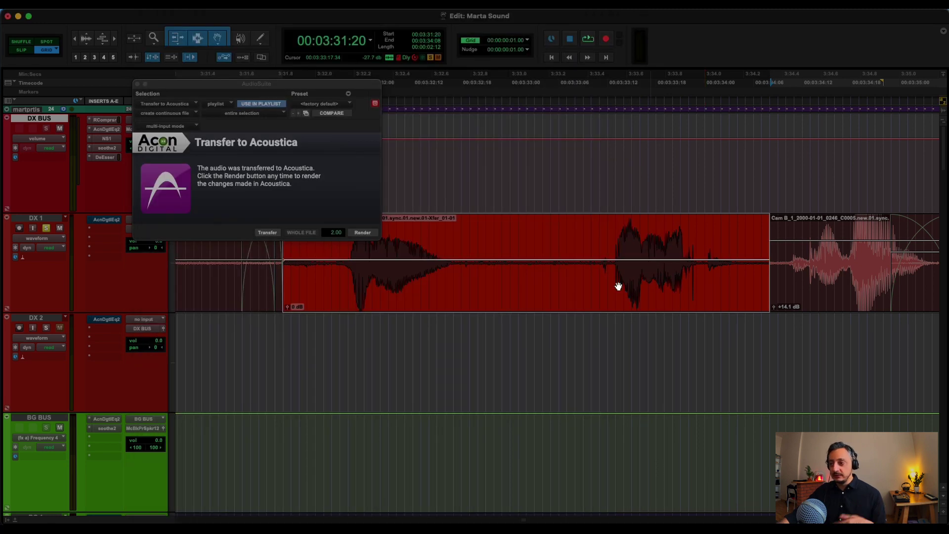
# - Close the AudioSuite transfer window and select the rendered Xfer clip on DX 1
pyautogui.click(583, 243)
pyautogui.click(143, 86)
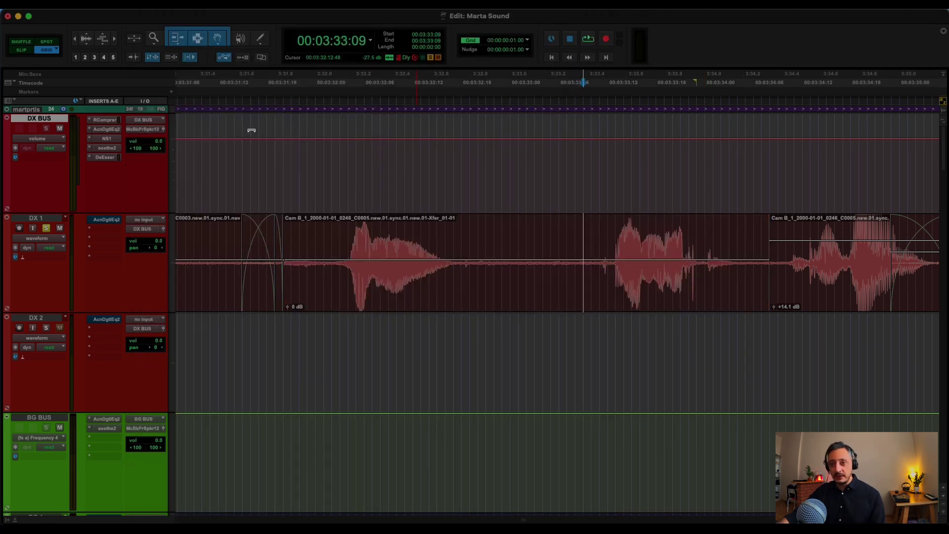
pyautogui.click(509, 290)
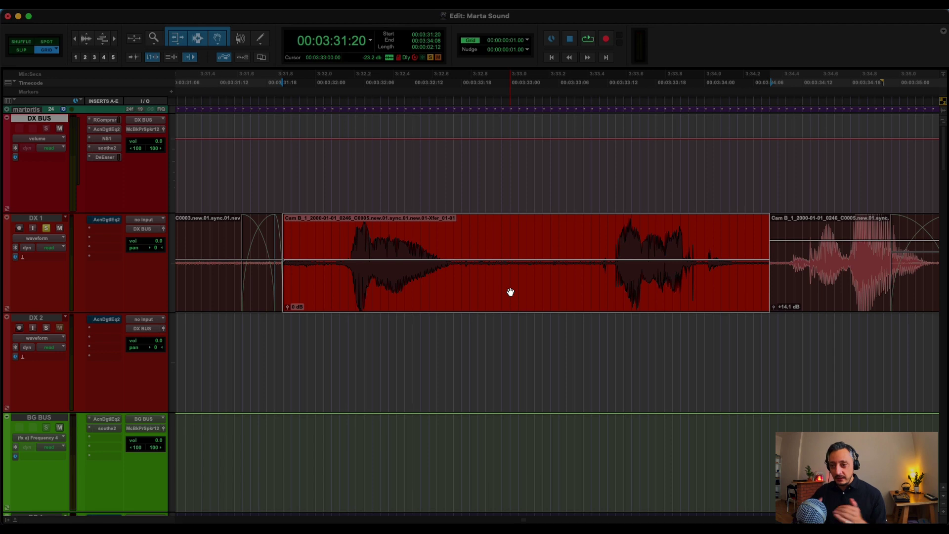
# - Undo the render to restore the original clip, then move Acoustica left behind Pro Tools
pyautogui.press('super+z')
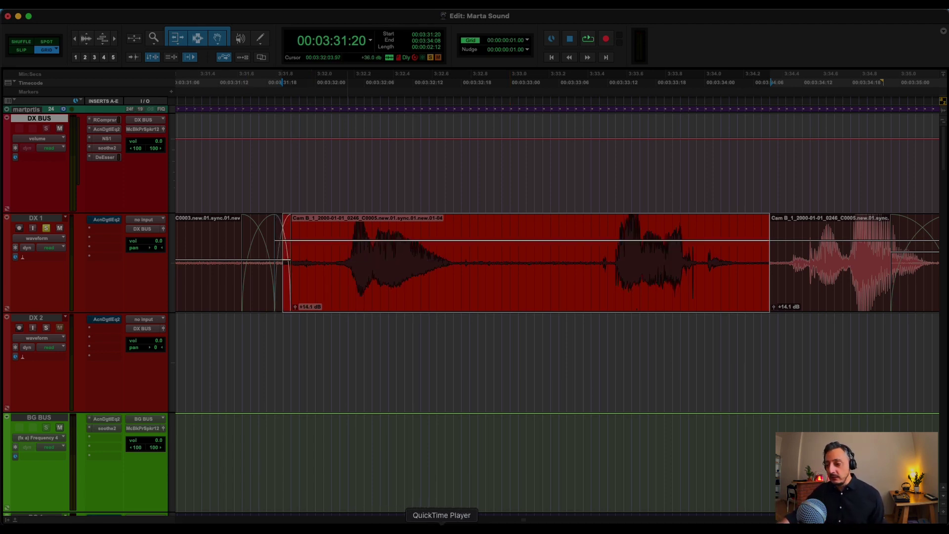
pyautogui.click(218, 520)
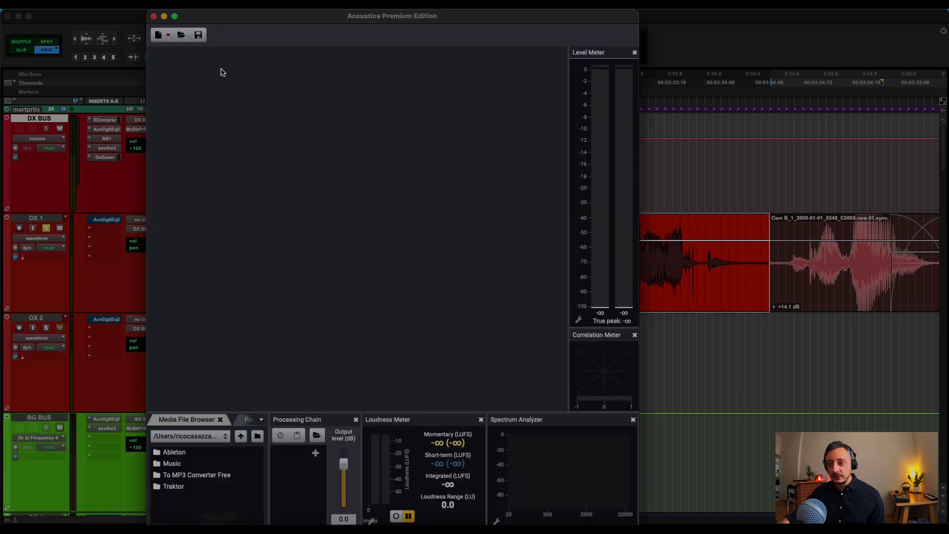
pyautogui.moveTo(250, 23); pyautogui.dragTo(58, 23)
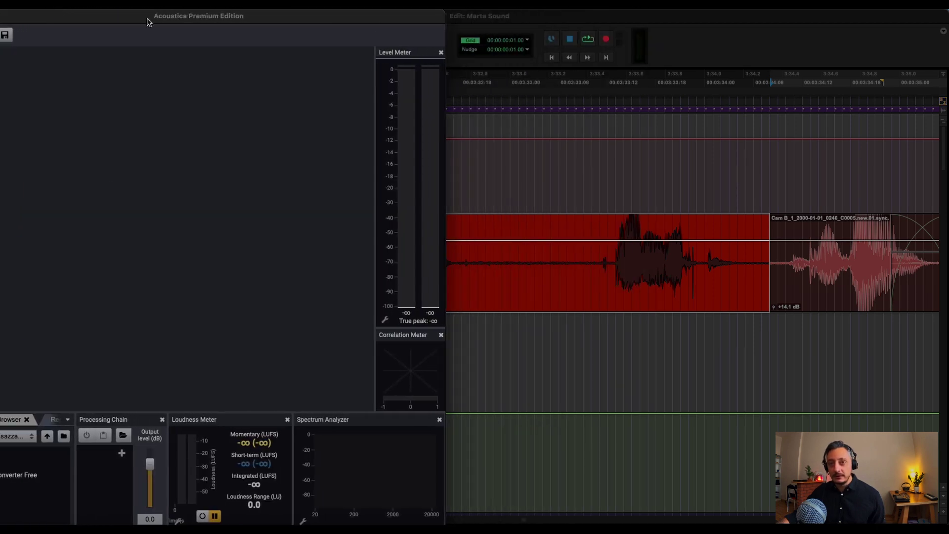
pyautogui.click(476, 17)
# - Park the empty Acoustica window at the top left with the Pro Tools session in front
pyautogui.press('super+Tab')
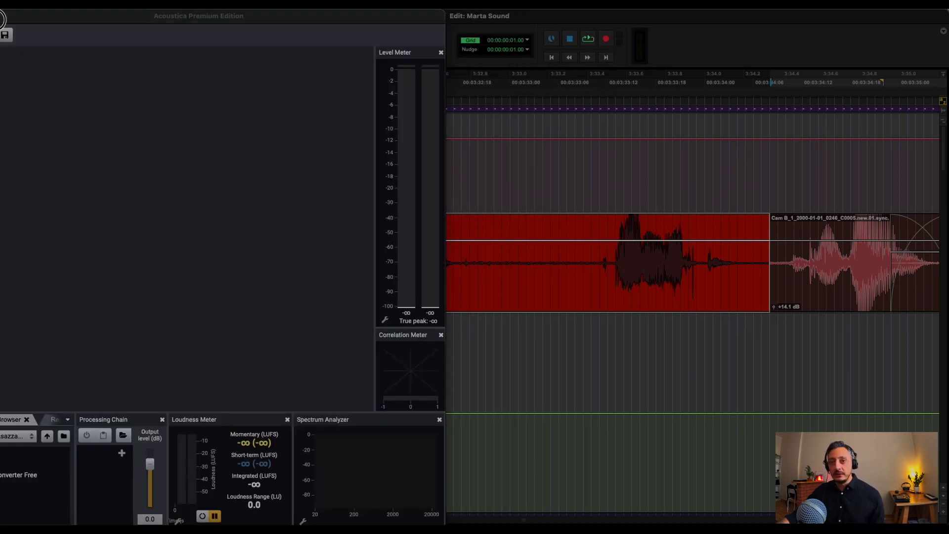
pyautogui.moveTo(44, 18)
pyautogui.mouseDown()
pyautogui.moveTo(435, 229)
pyautogui.moveTo(604, 135)
pyautogui.moveTo(584, 94)
pyautogui.moveTo(198, 65)
pyautogui.moveTo(38, 35)
pyautogui.mouseUp()
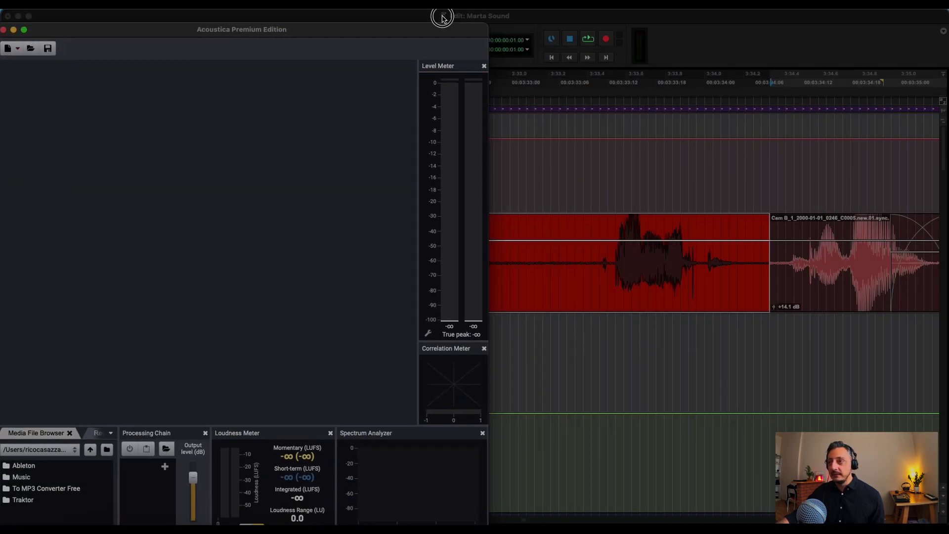
pyautogui.moveTo(438, 16); pyautogui.dragTo(367, 16)
pyautogui.moveTo(203, 25); pyautogui.dragTo(219, 11)
pyautogui.moveTo(575, 20); pyautogui.dragTo(579, 20)
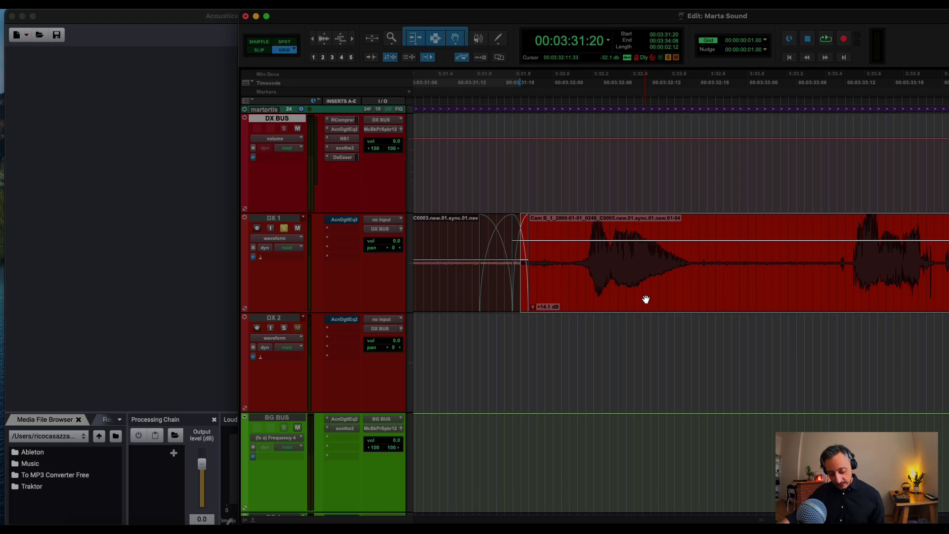
# - Send the selected clip to Acoustica with Option+T, then close the transfer dialog
pyautogui.hotkey('alt', 't')
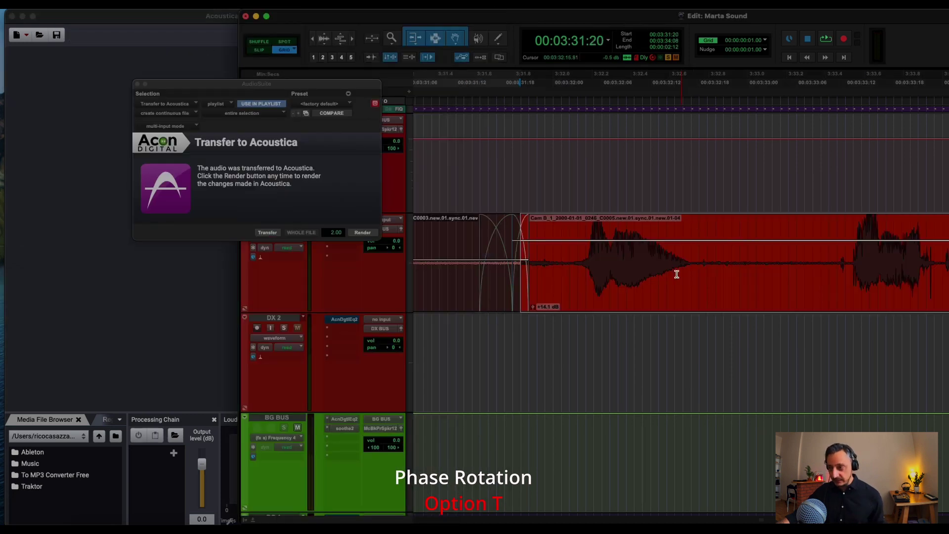
pyautogui.click(42, 1)
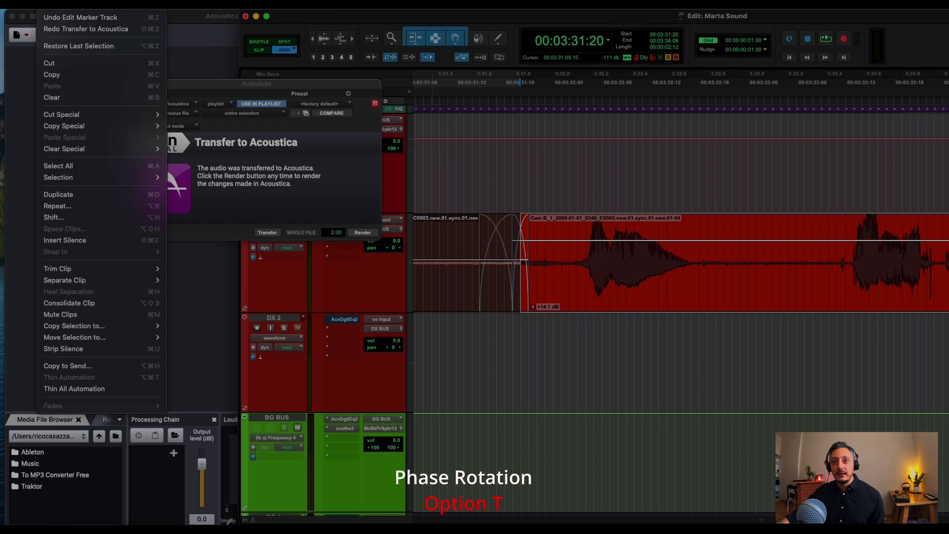
pyautogui.click(688, 295)
pyautogui.scroll(-3, 687, 293)
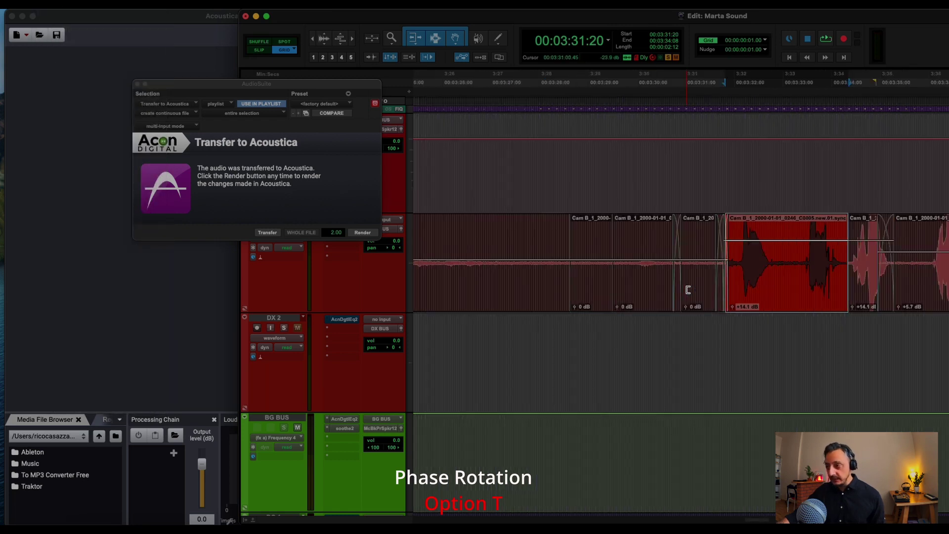
pyautogui.hscroll(1, 703, 289)
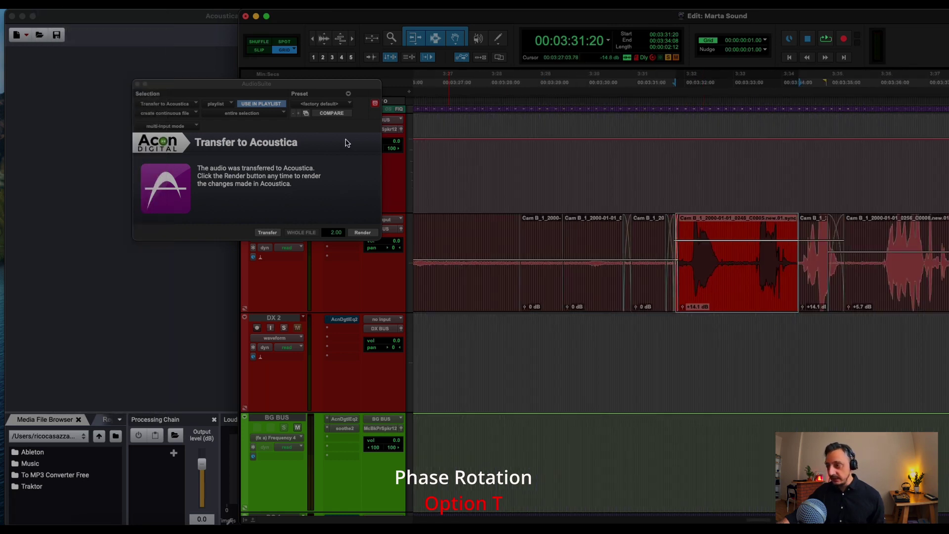
pyautogui.click(138, 83)
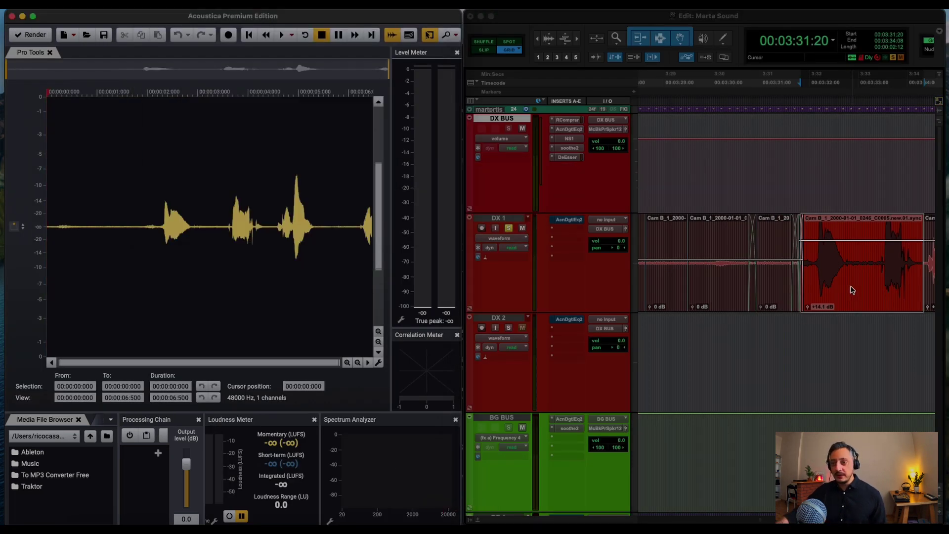
# - Rerun Option+T to phase-rotate the clip, render it back, and deselect it
pyautogui.hotkey('alt', 't')
pyautogui.press('Return')
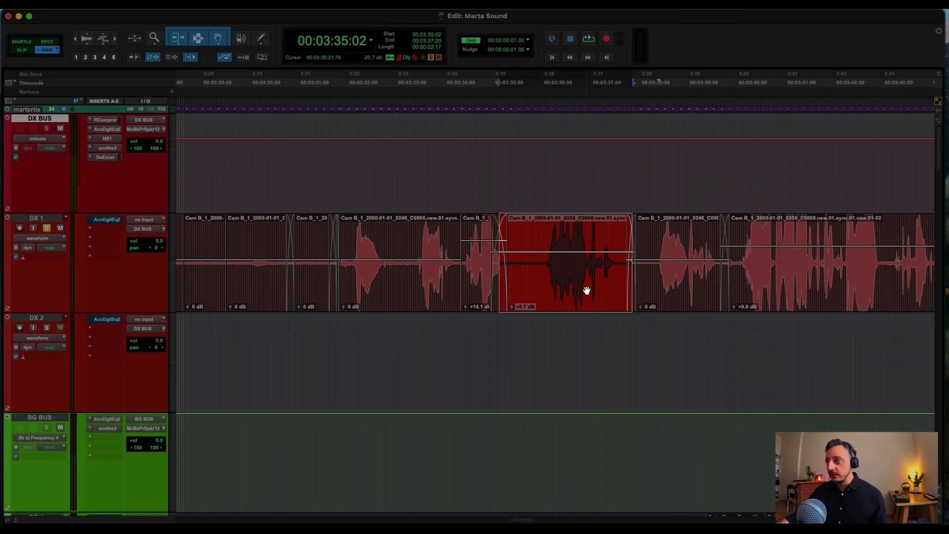
pyautogui.click(548, 186)
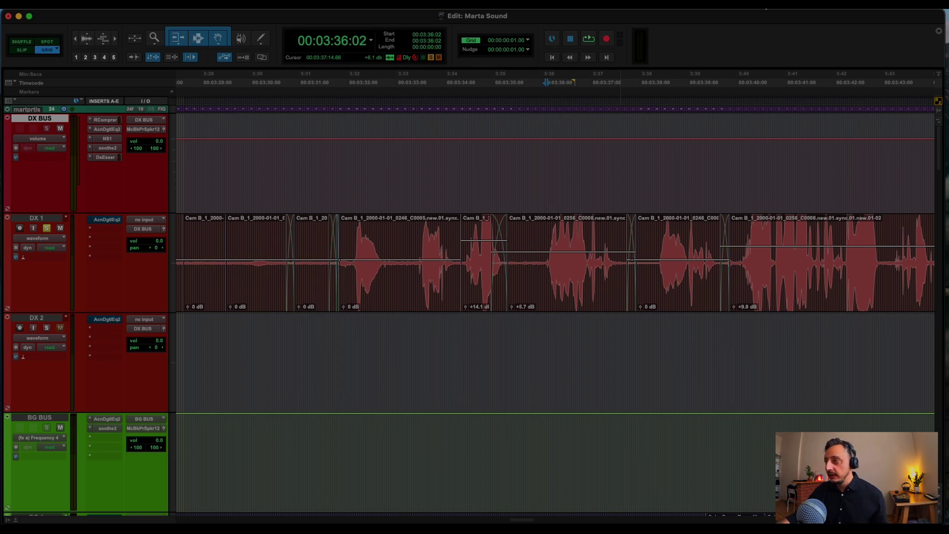
pyautogui.click(774, 6)
# - Open Keyboard Maestro Editor and display the Pro Tools group's 'extract dialogue' macro beside the session
pyautogui.click(774, 22)
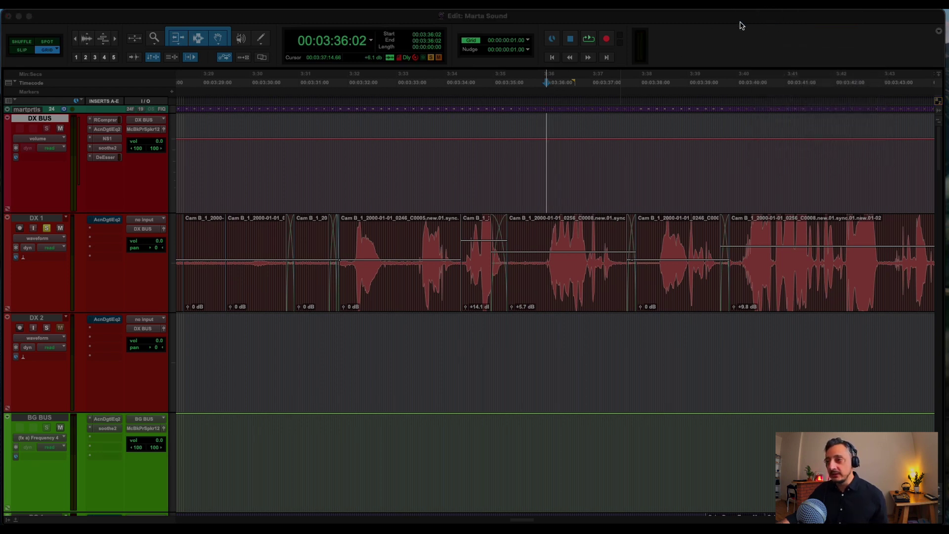
pyautogui.moveTo(699, 63); pyautogui.dragTo(426, 72)
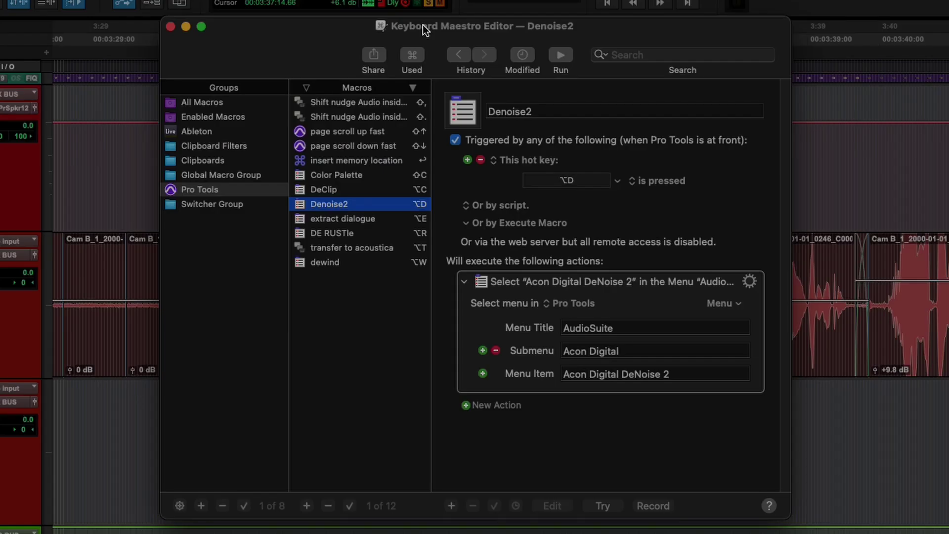
pyautogui.click(346, 247)
pyautogui.click(348, 220)
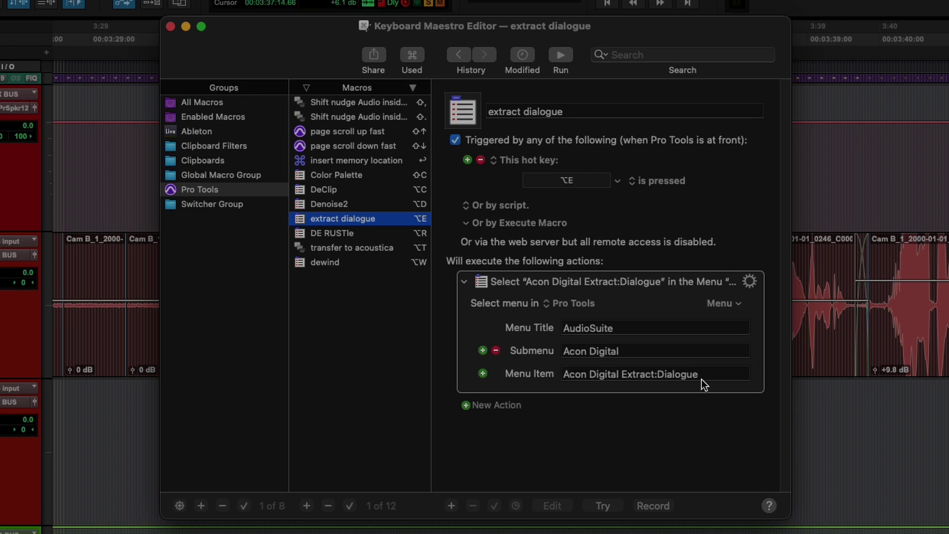
pyautogui.moveTo(300, 57); pyautogui.dragTo(640, 147)
pyautogui.click(913, 63)
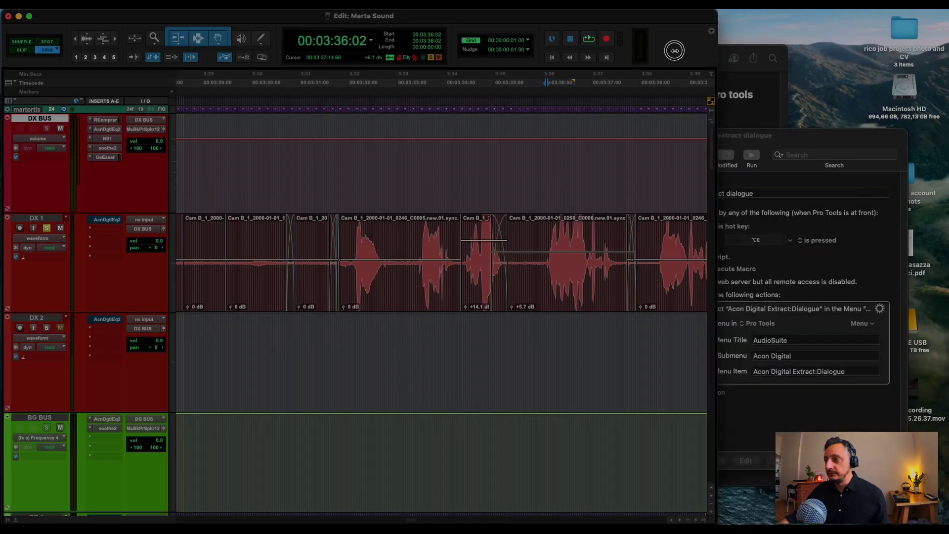
pyautogui.click(681, 120)
# - Dock the macro editor against the right edge and narrow the Pro Tools window beside it
pyautogui.moveTo(716, 89); pyautogui.dragTo(727, 55)
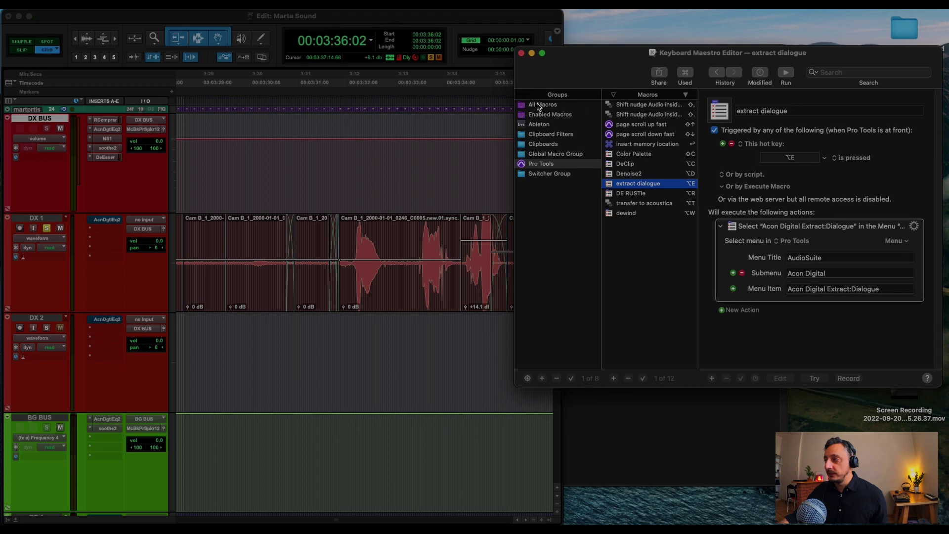
pyautogui.moveTo(561, 69); pyautogui.dragTo(587, 56)
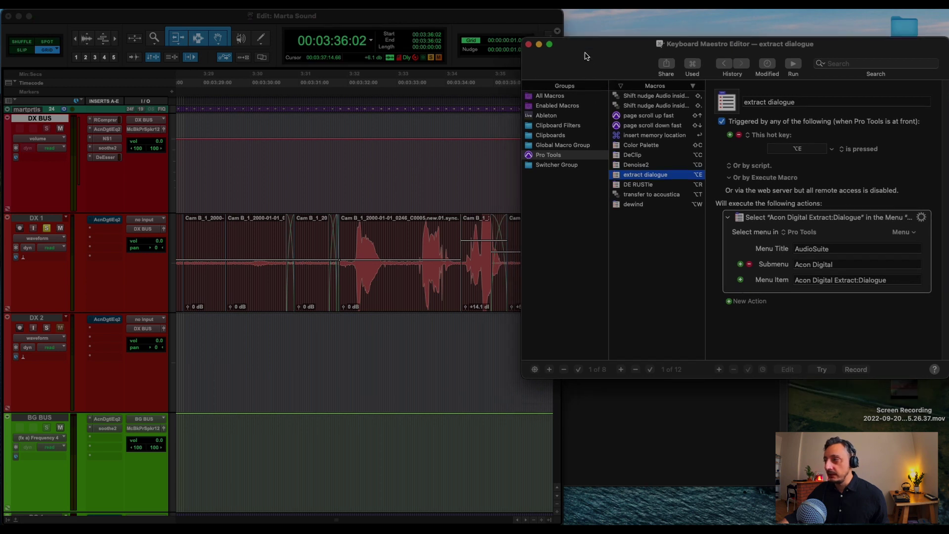
pyautogui.moveTo(562, 22); pyautogui.dragTo(512, 22)
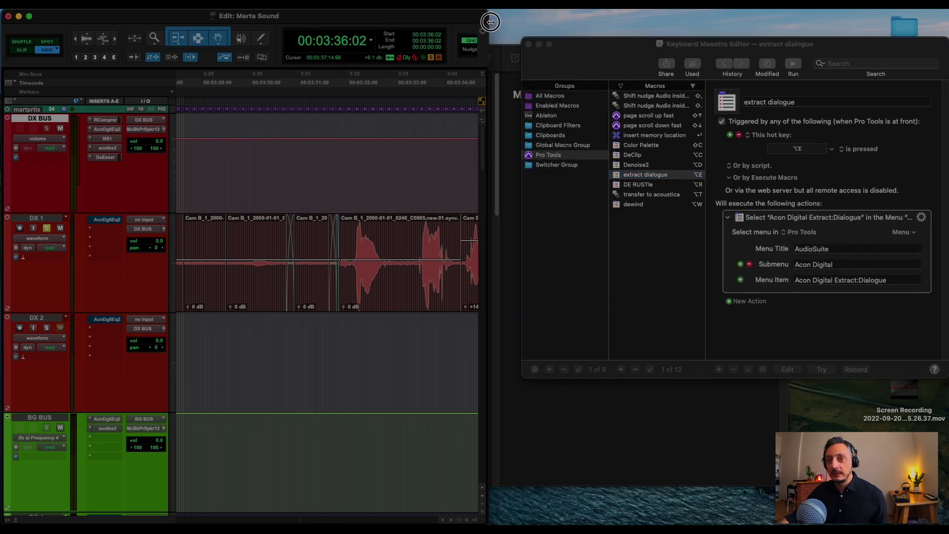
pyautogui.click(595, 67)
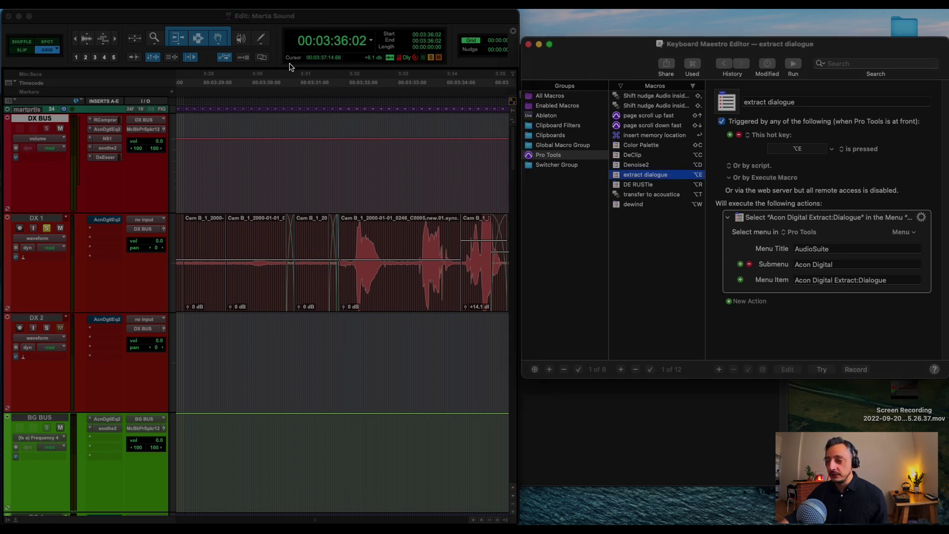
# - Select the C0005 dialogue clip on DX 1 and open the AudioSuite menu
pyautogui.click(264, 18)
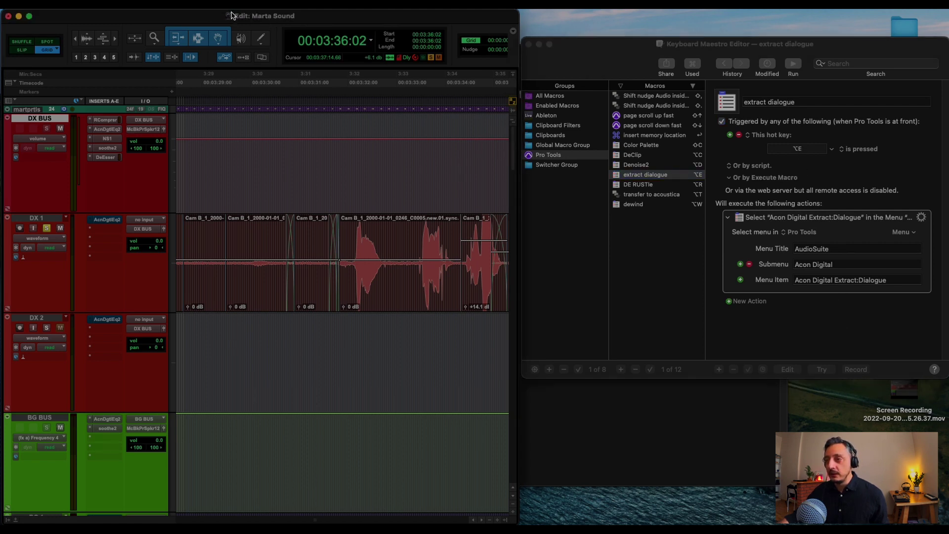
pyautogui.click(382, 307)
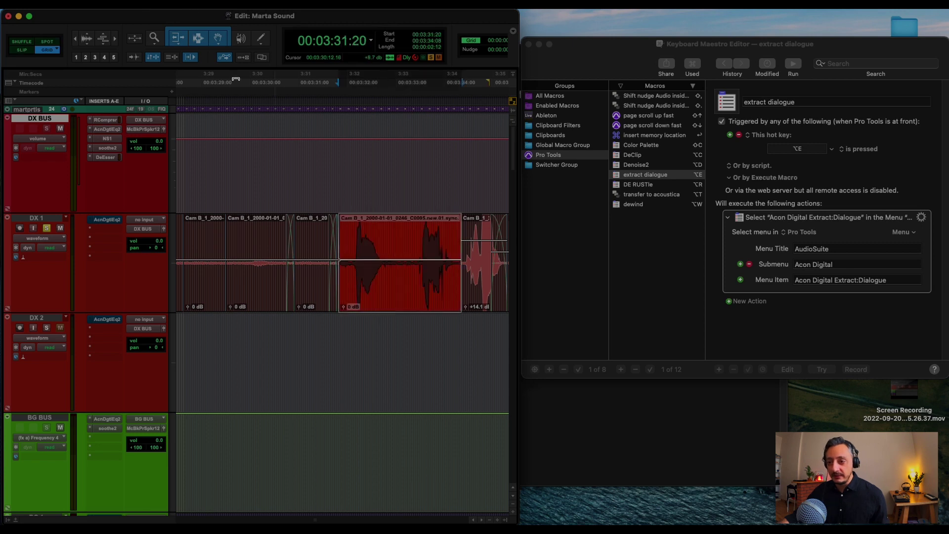
pyautogui.click(185, 4)
pyautogui.moveTo(197, 173)
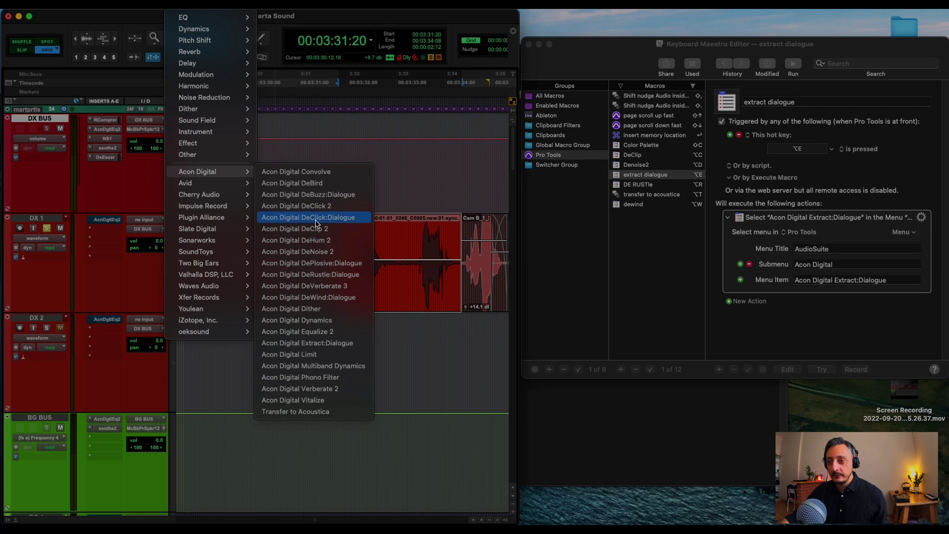
pyautogui.click(321, 343)
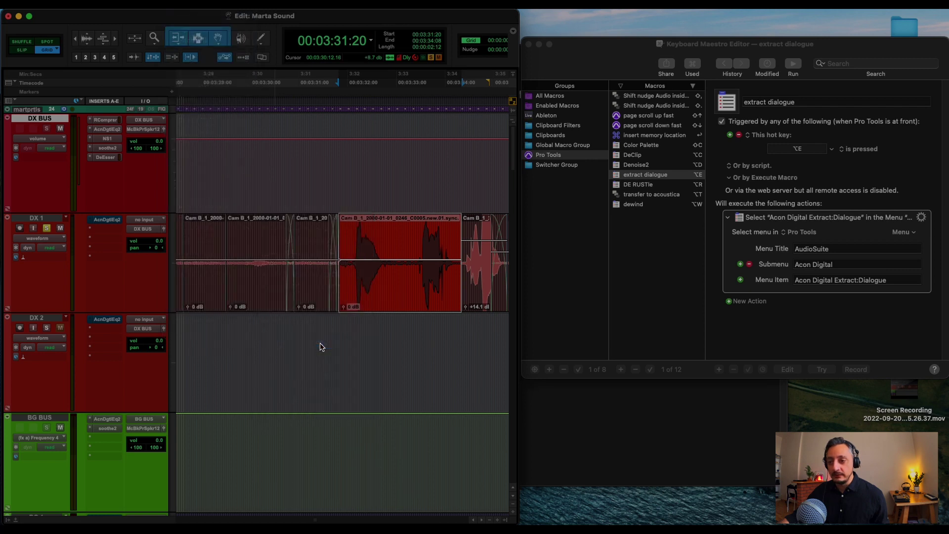
pyautogui.moveTo(248, 92); pyautogui.dragTo(208, 325)
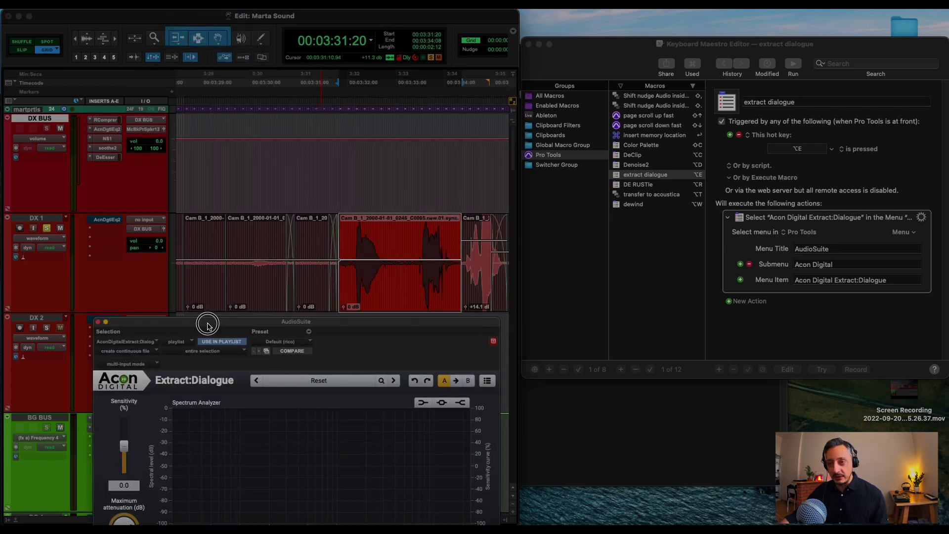
pyautogui.moveTo(372, 330); pyautogui.dragTo(298, 115)
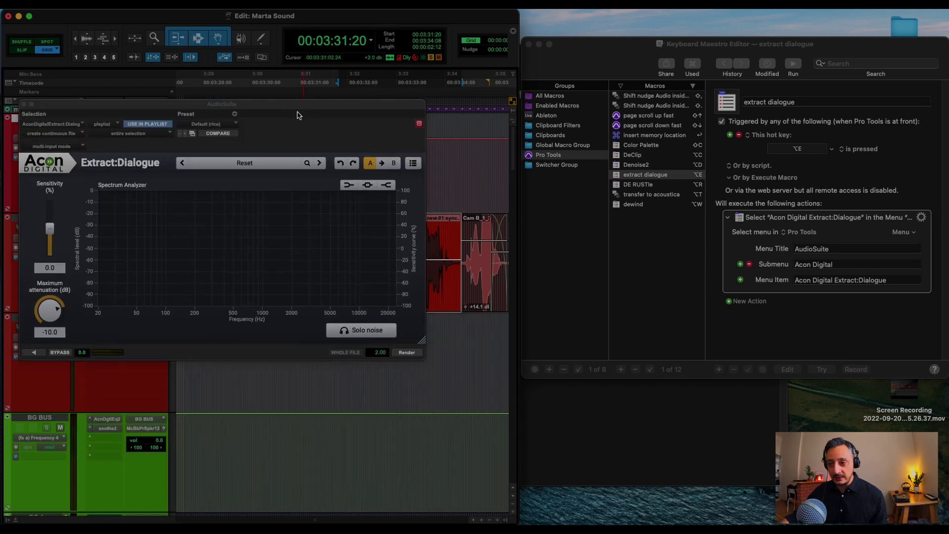
pyautogui.click(38, 353)
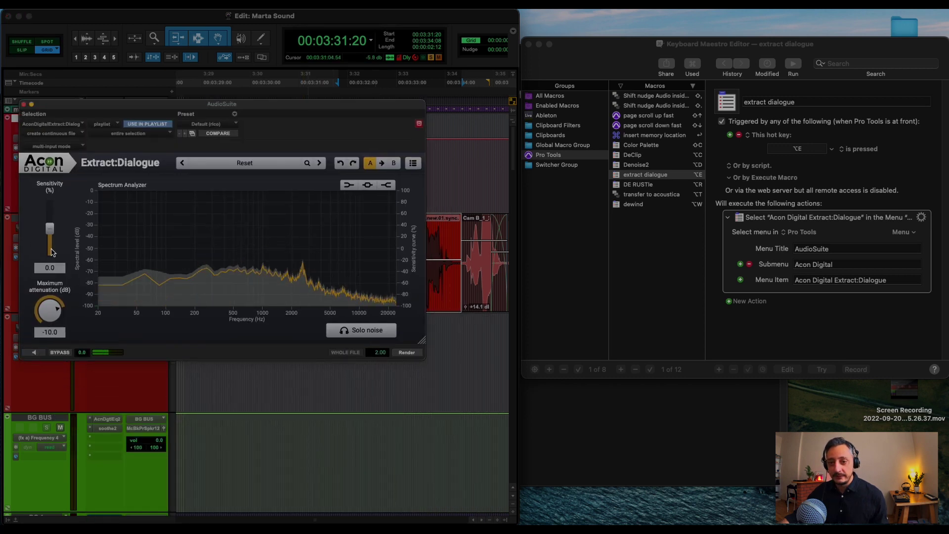
pyautogui.click(24, 105)
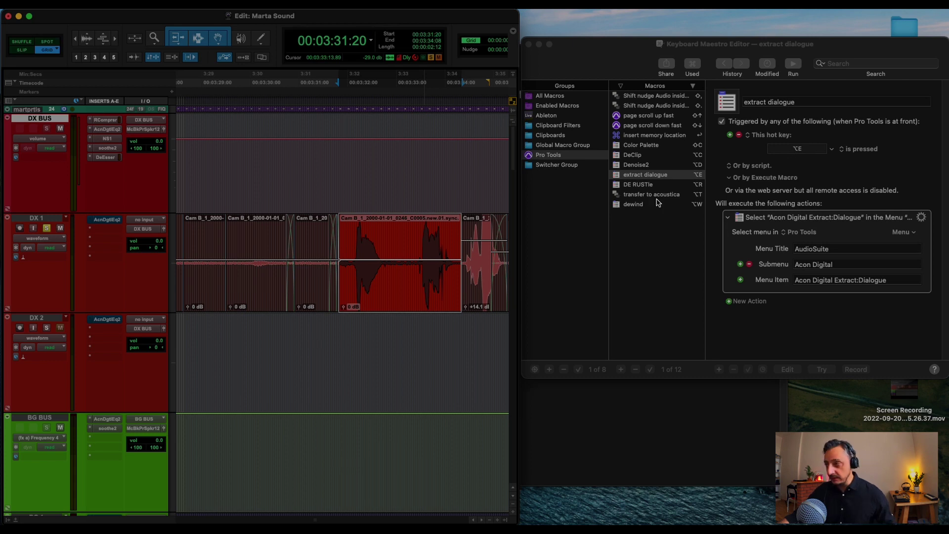
pyautogui.hotkey('alt', 'e')
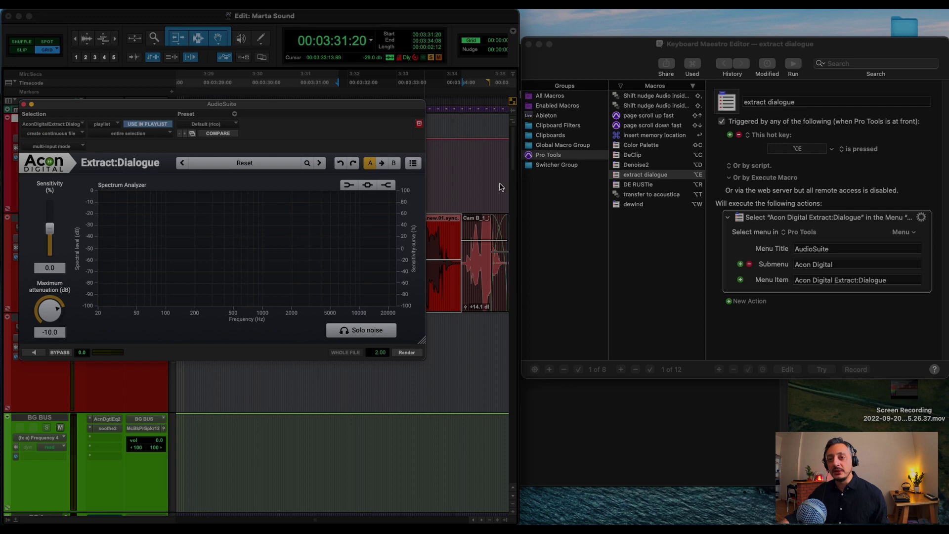
pyautogui.click(23, 105)
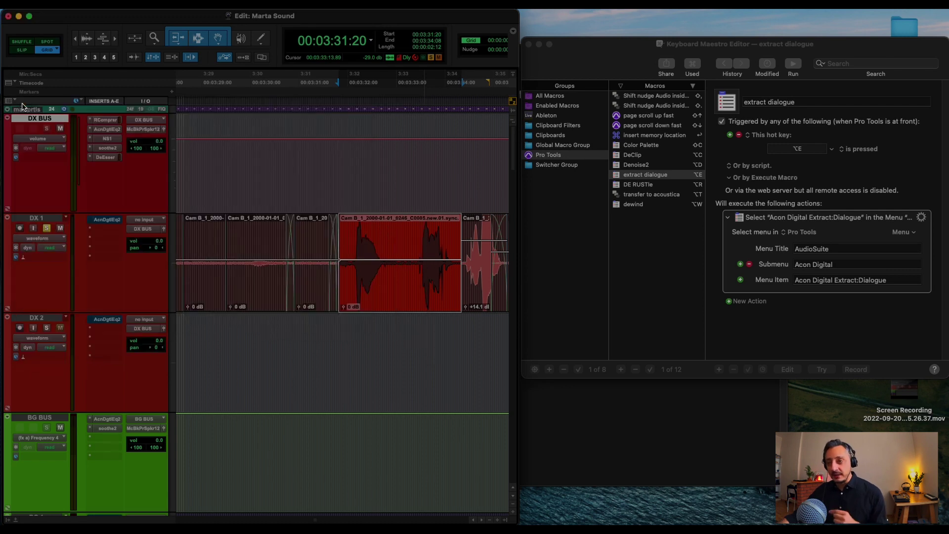